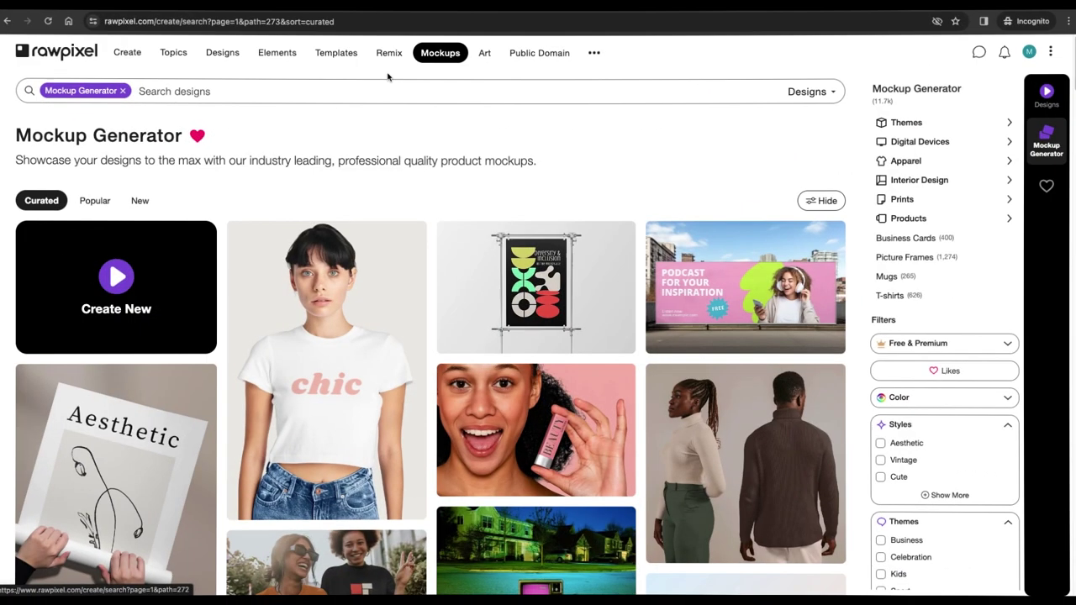
Step: Browse the Mockup Generator designs and search them for "can"
scroll(383, 181, down, 10)
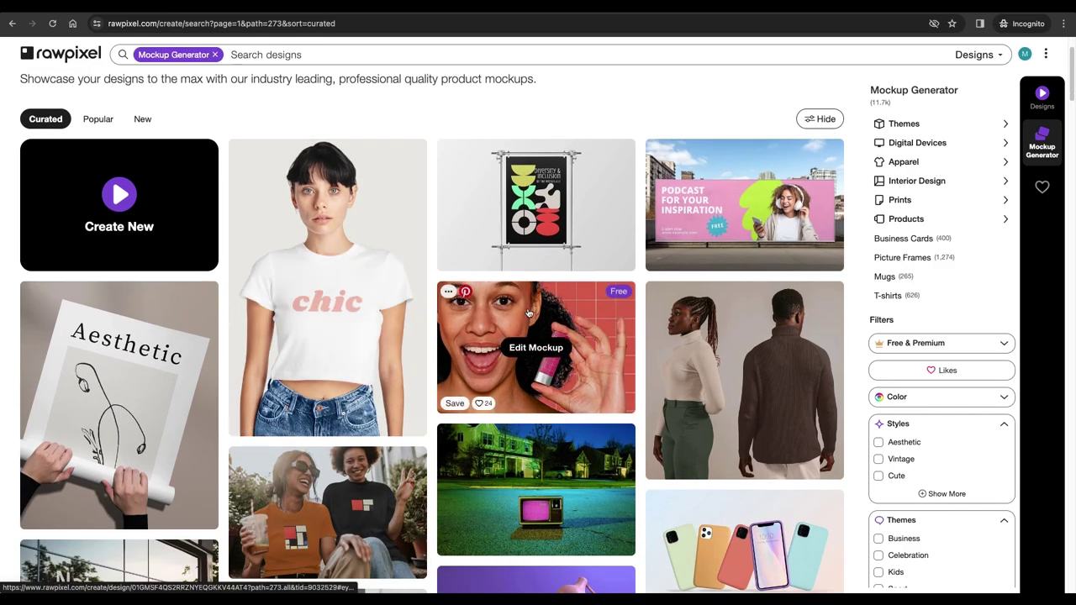
scroll(535, 395, down, 3)
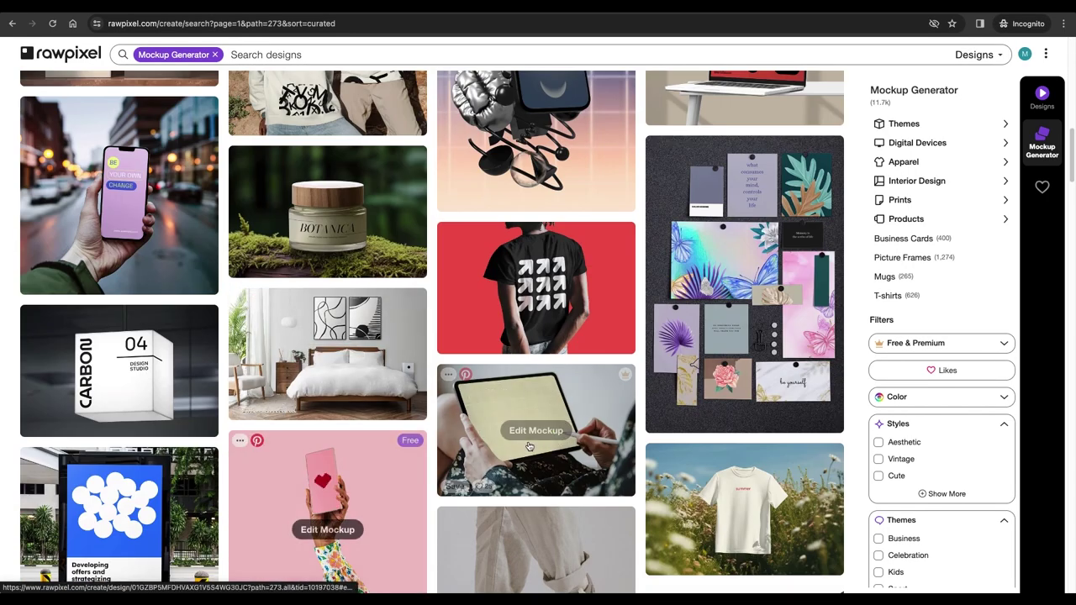
scroll(179, 494, up, 4)
click(266, 53)
text(can)
key(Return)
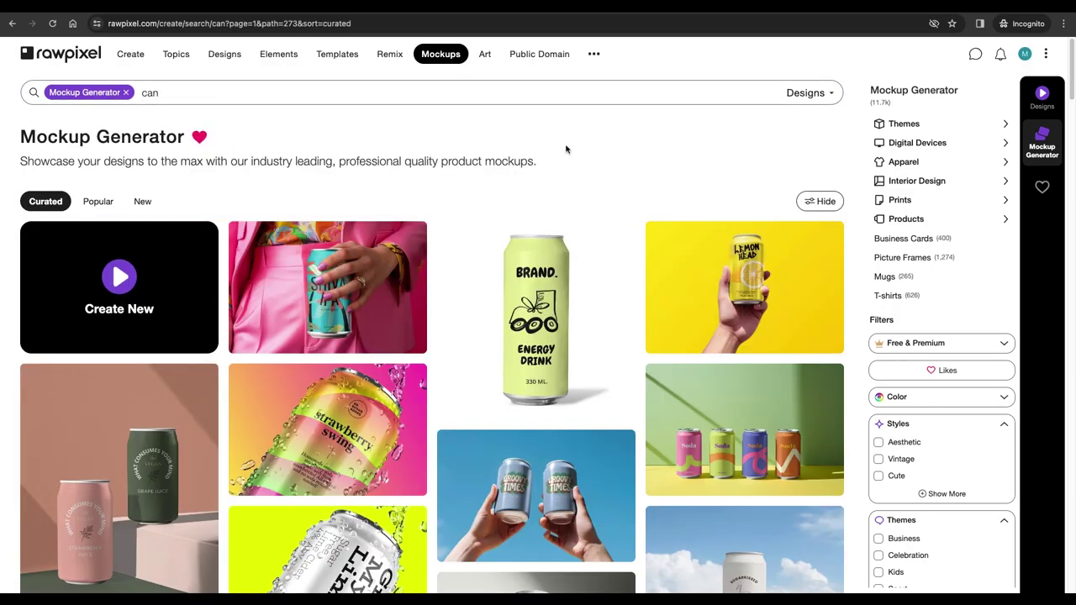
Step: Put the blue "DRINK THIS. DON'T DIE." label artwork on the hand-held lemon can mockup and download the mockup
click(690, 263)
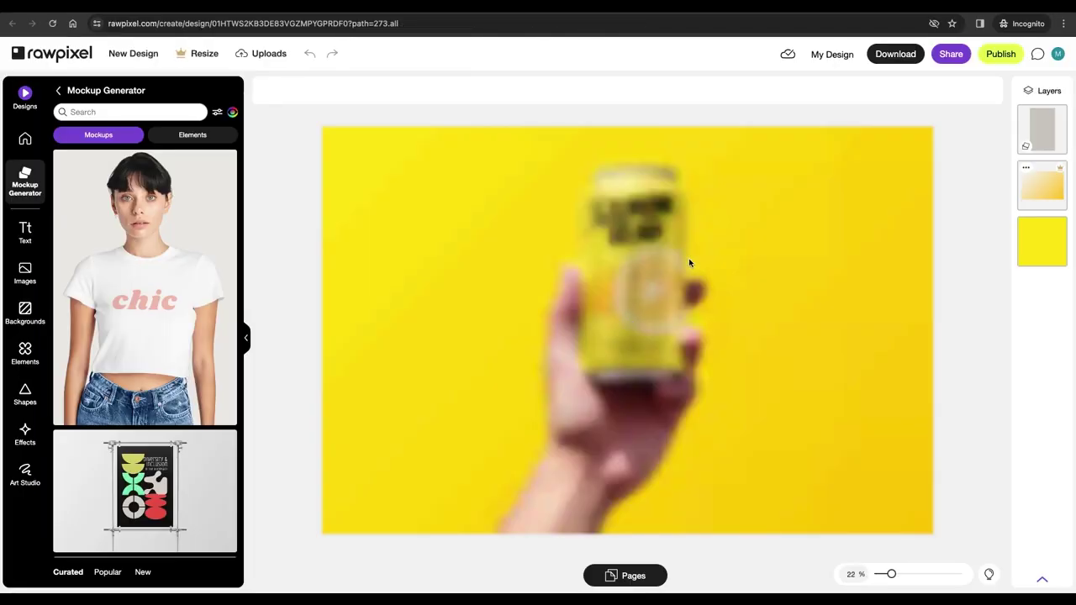
click(600, 257)
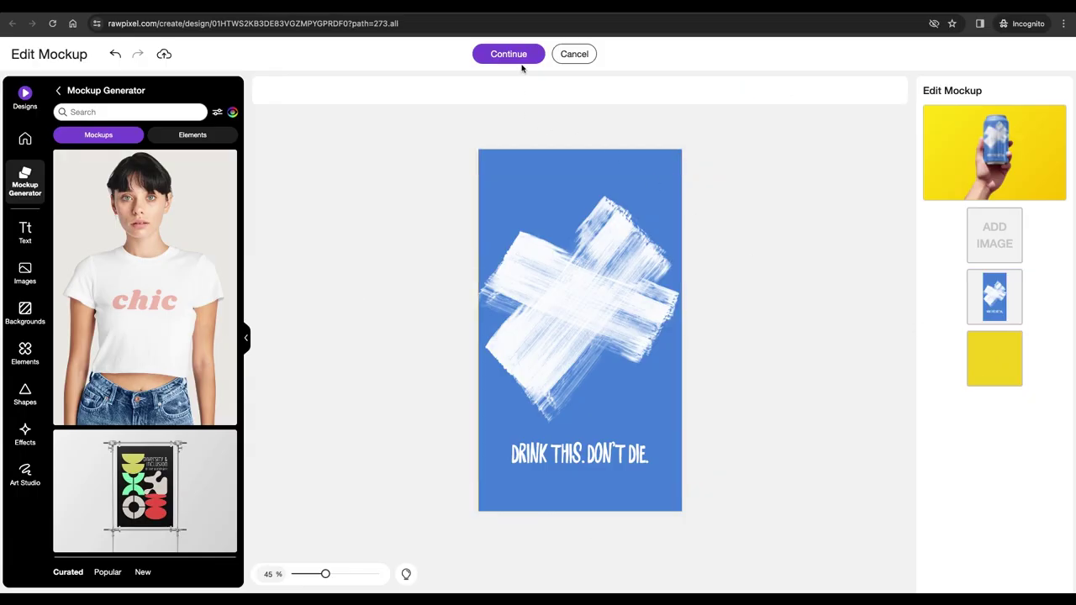
click(521, 60)
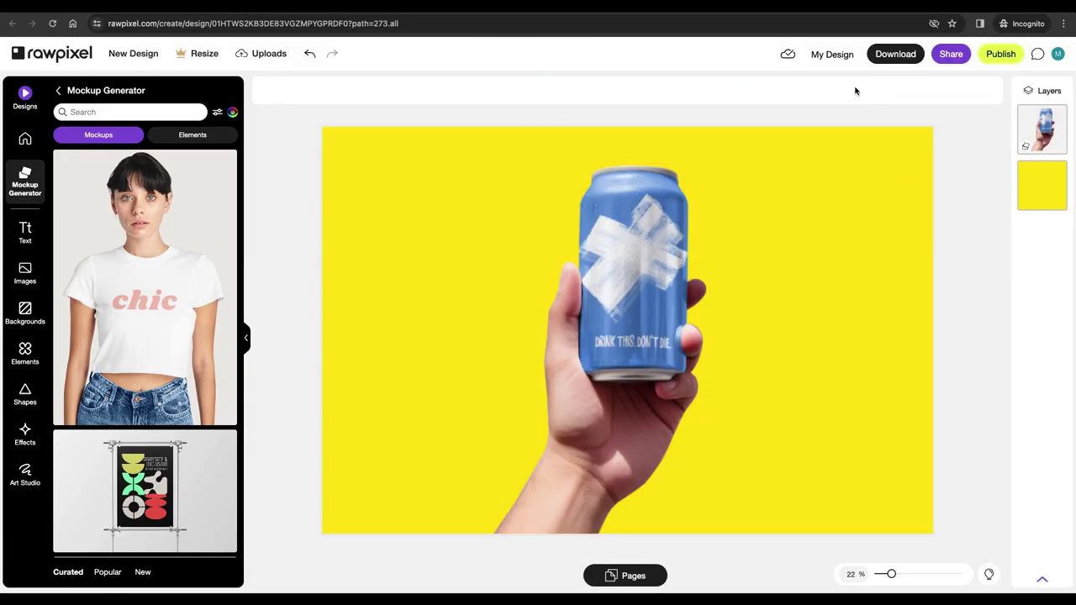
click(895, 54)
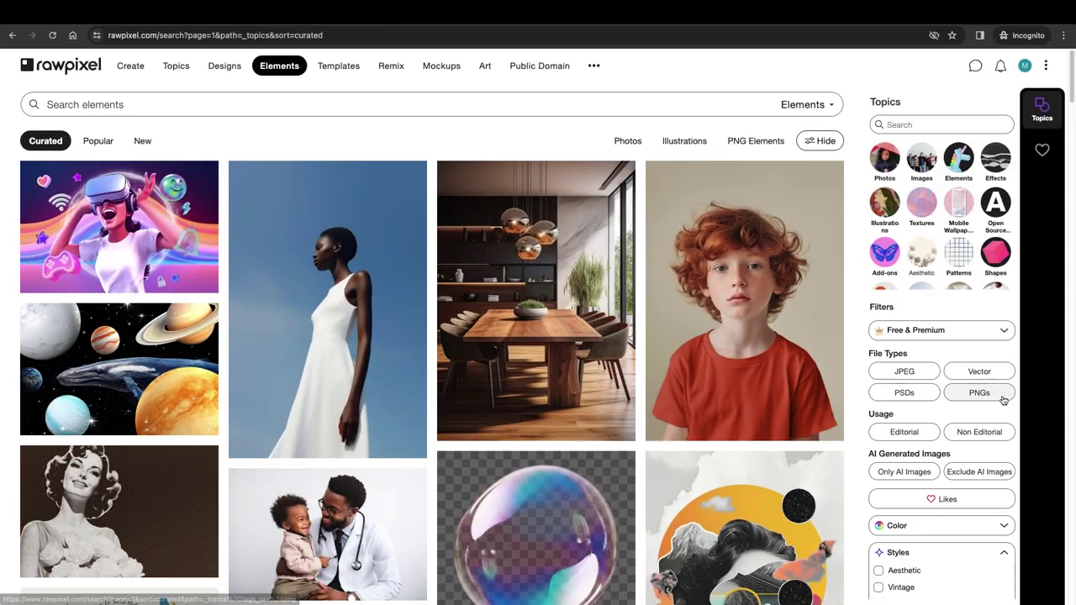
Step: Filter the rawpixel elements to PNGs and search them for "water"
click(978, 392)
click(93, 104)
text(wat)
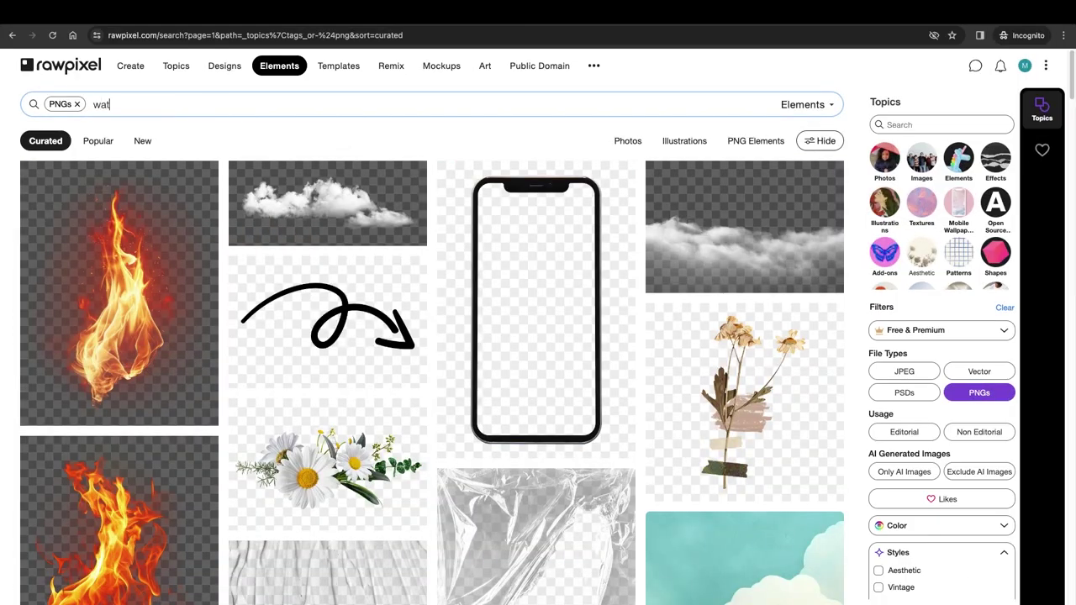
text(er)
key(Return)
Step: Browse the water PNGs and view the transparent water drop texture's detail page
scroll(538, 337, down, 1)
click(782, 135)
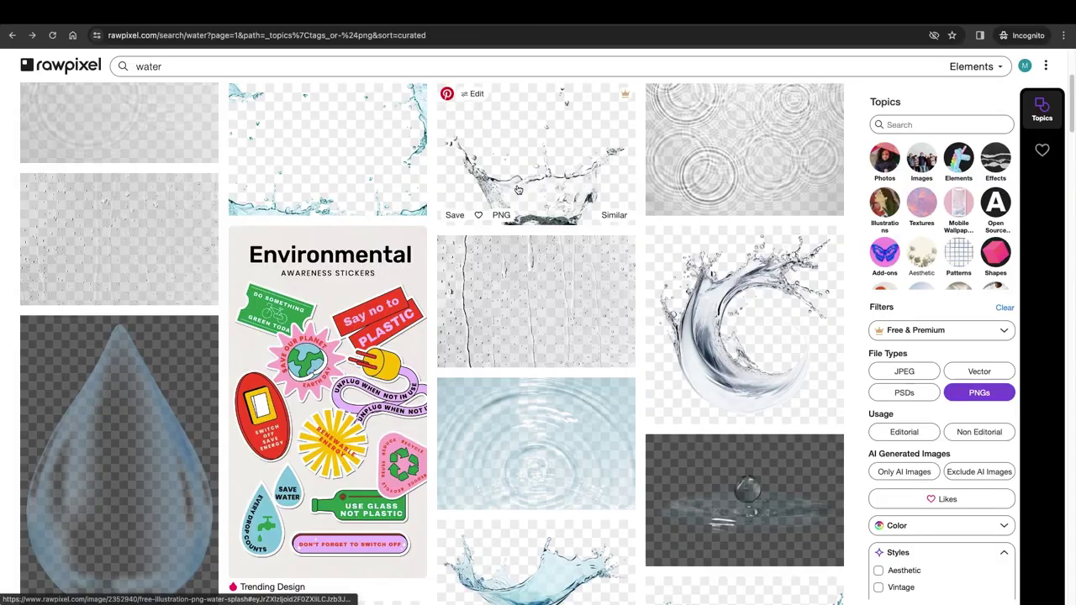
scroll(507, 172, down, 15)
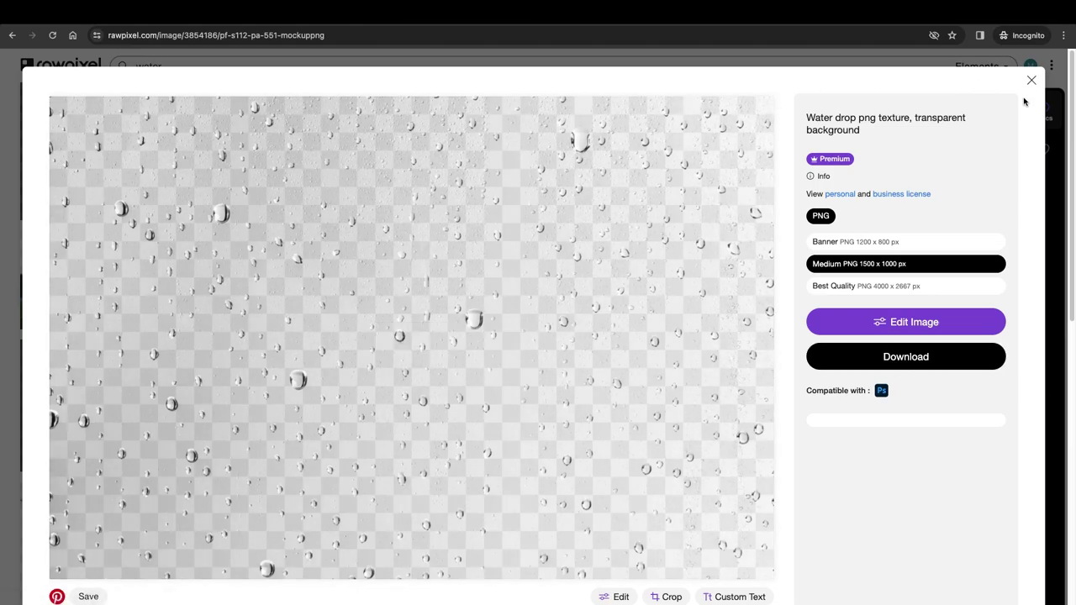
click(1030, 80)
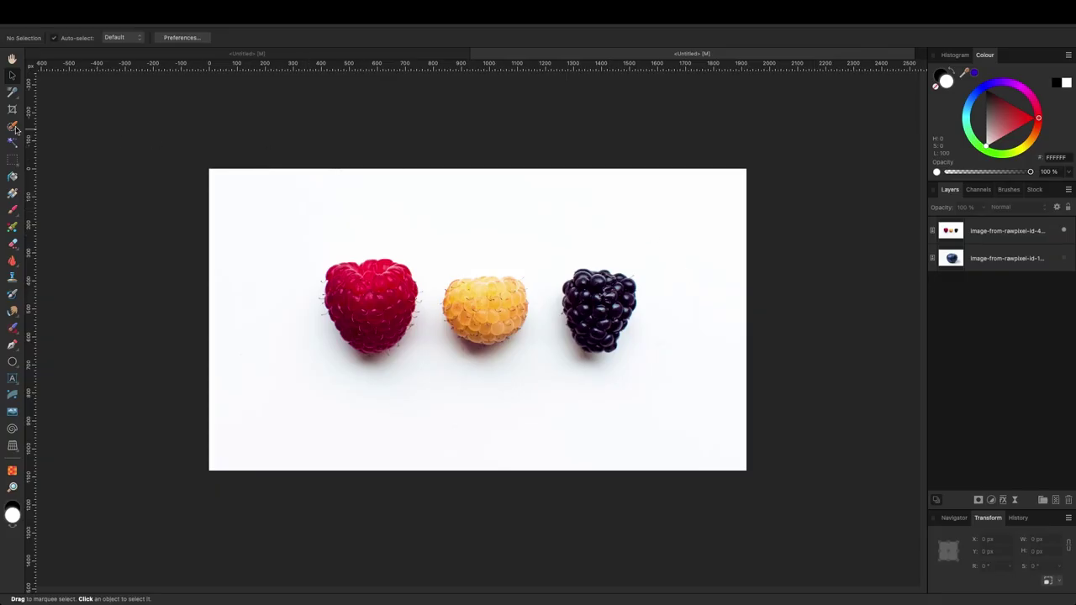
Step: In Affinity Photo, select the raspberry with the Selection Brush, refine the selection, and output it as a new layer
click(13, 126)
drag(358, 304, 374, 345)
click(320, 37)
click(890, 571)
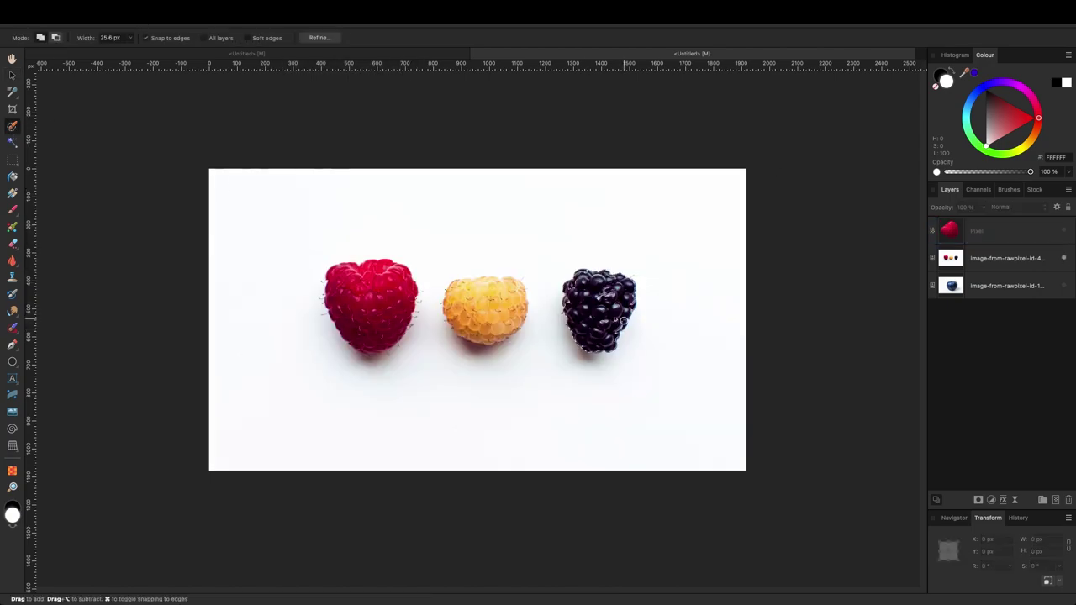
Step: Select the blackberry with the Selection Brush, refine the selection, and output it as a new layer
drag(622, 321, 583, 277)
click(320, 37)
click(798, 533)
click(781, 579)
click(890, 570)
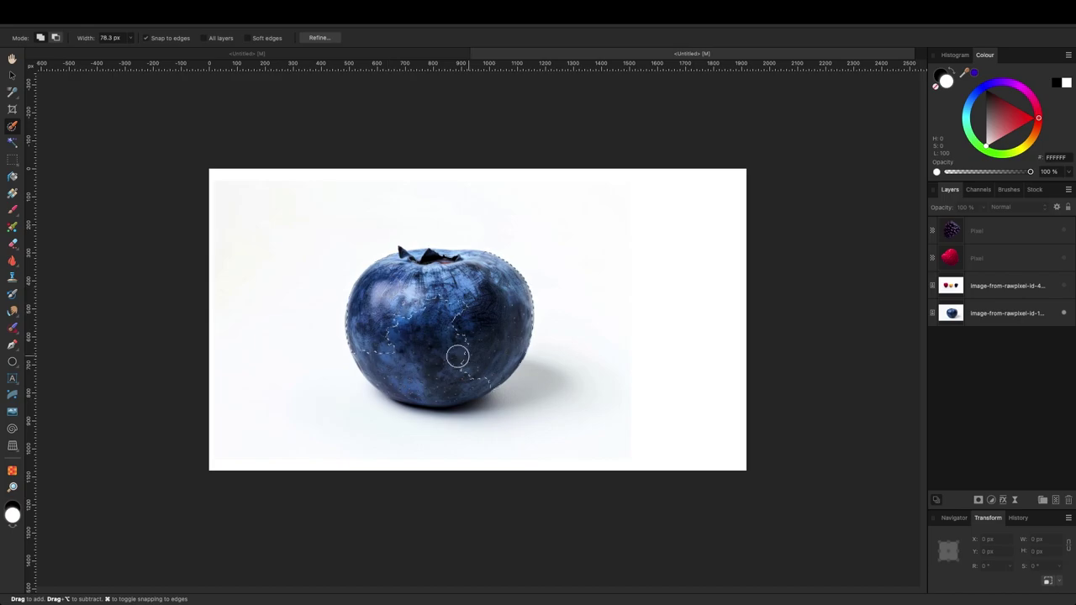
Step: Extend the Selection Brush selection across the body of the blueberry
drag(458, 356, 511, 314)
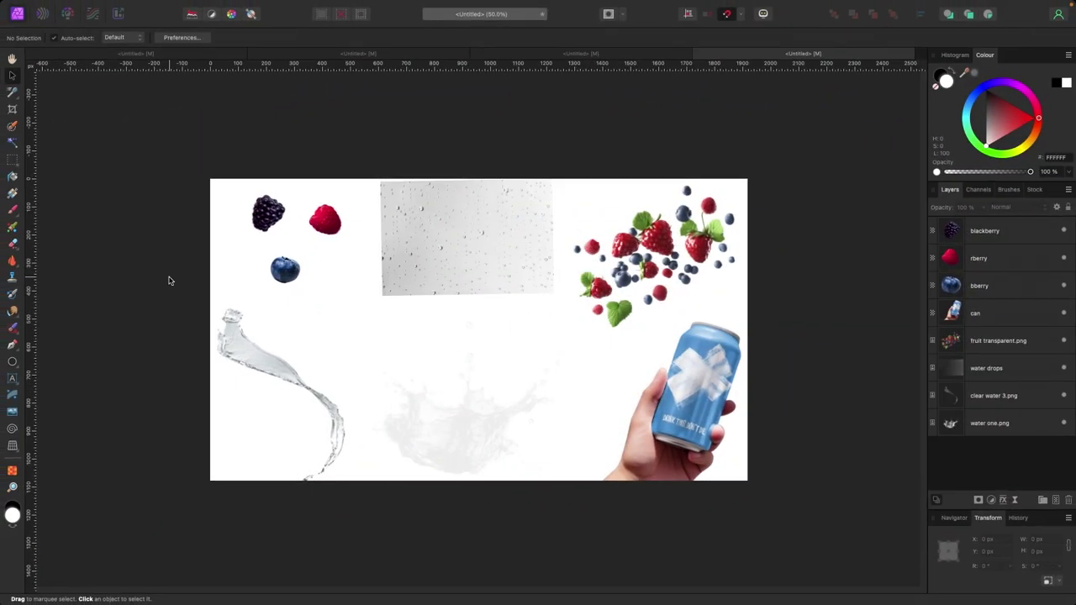
Step: Examine the prepared assets one by one: water drops, both water splashes, the fruit cluster, raspberry, blackberry and blueberry
click(445, 266)
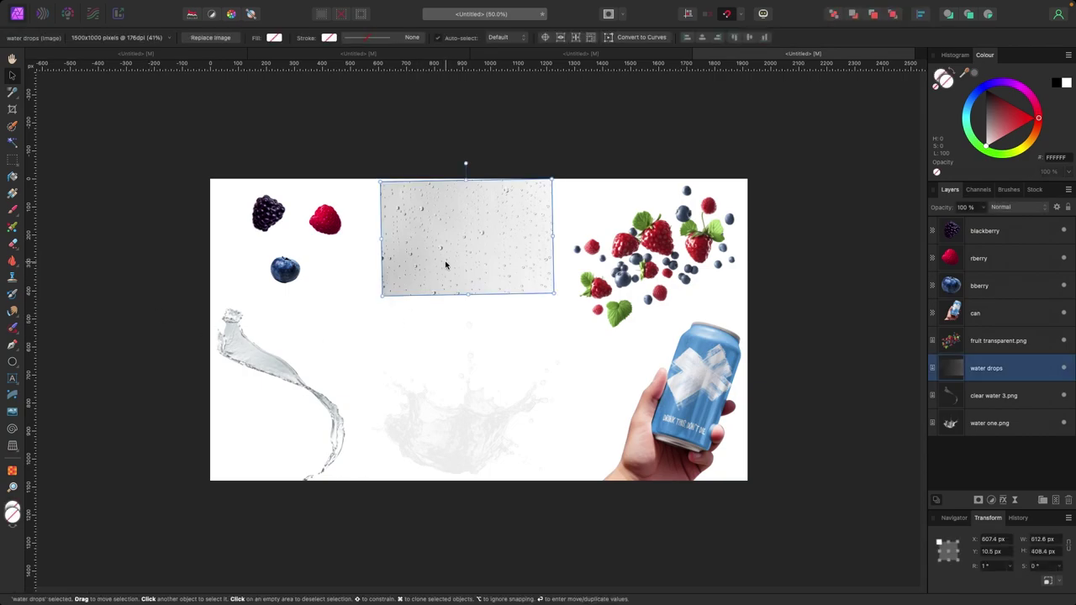
click(456, 425)
click(279, 404)
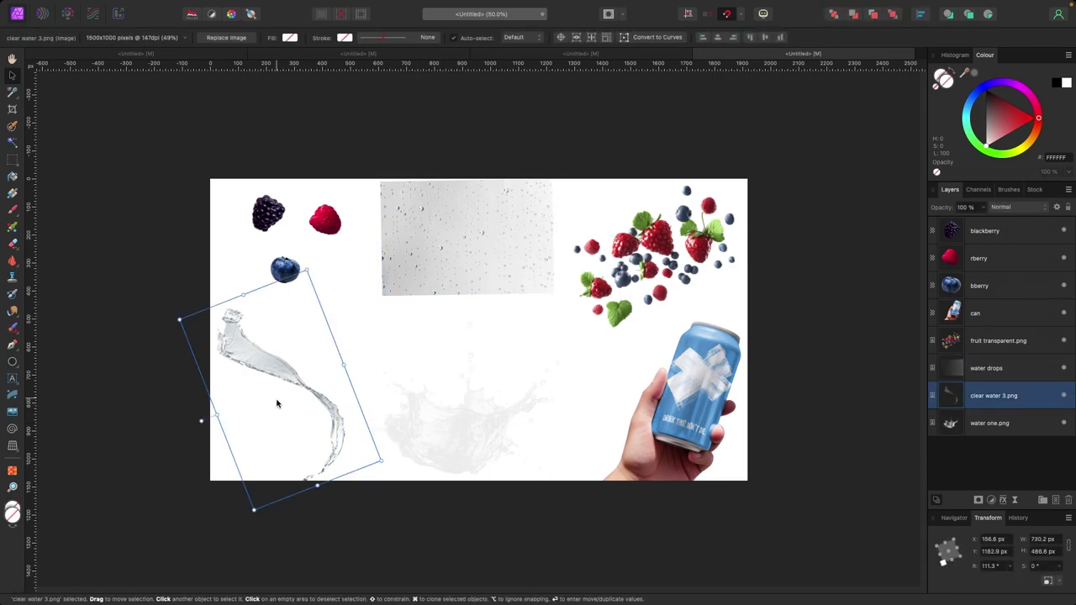
click(647, 253)
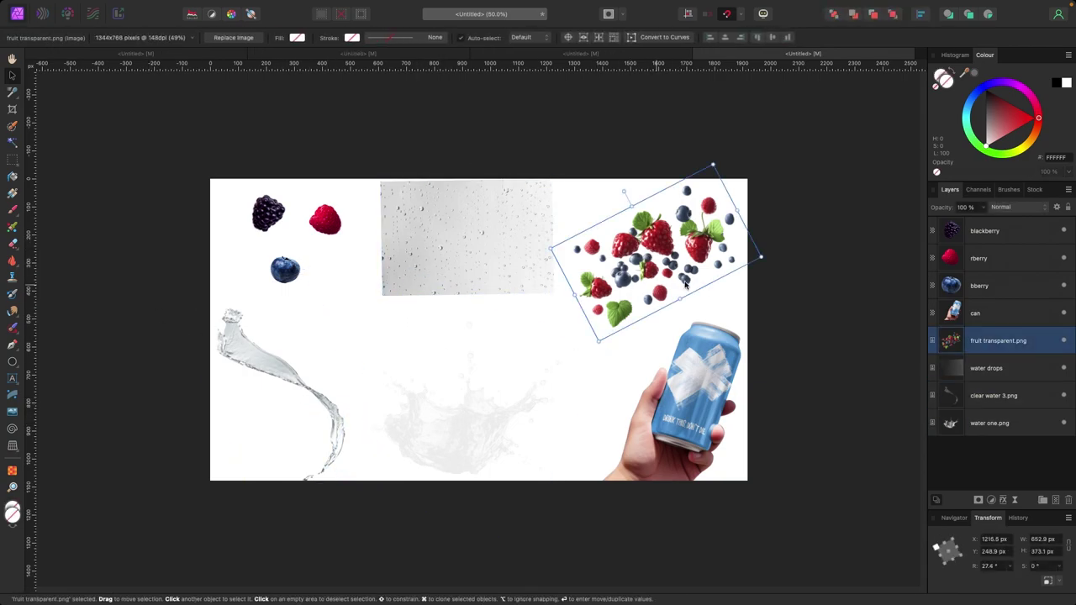
click(328, 221)
click(269, 215)
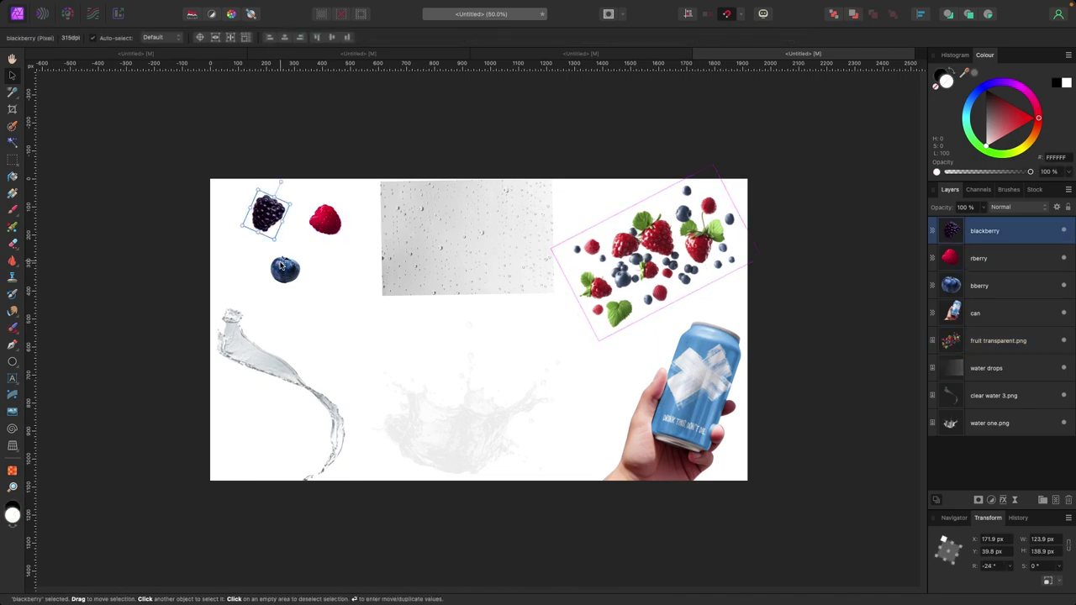
click(283, 267)
click(225, 212)
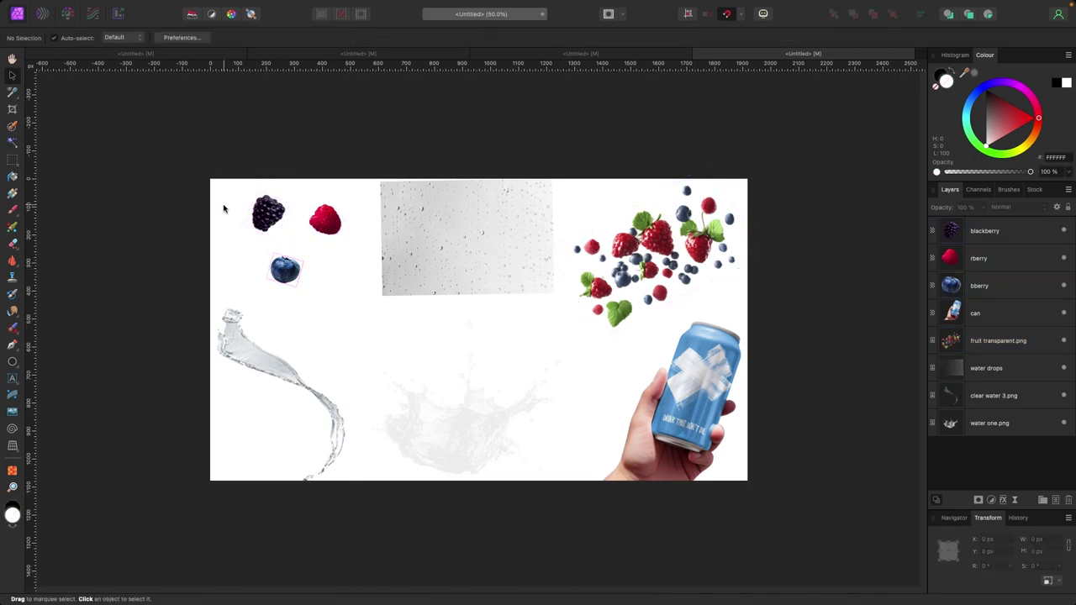
Step: Move the can image slightly left to about X 1215 px, Y 509 px, and deselect it
drag(686, 423, 666, 421)
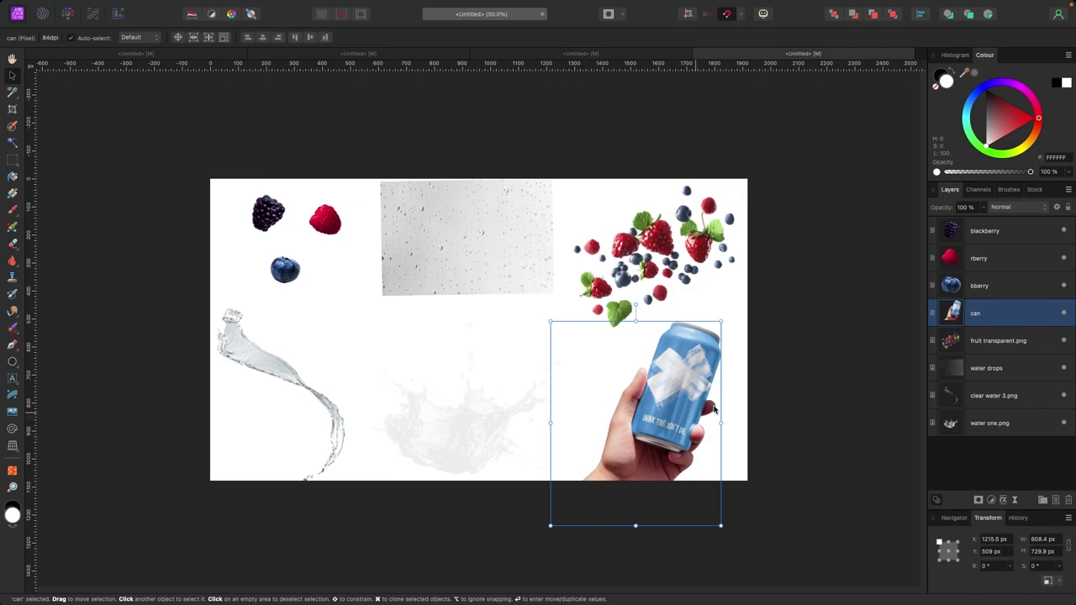
click(819, 351)
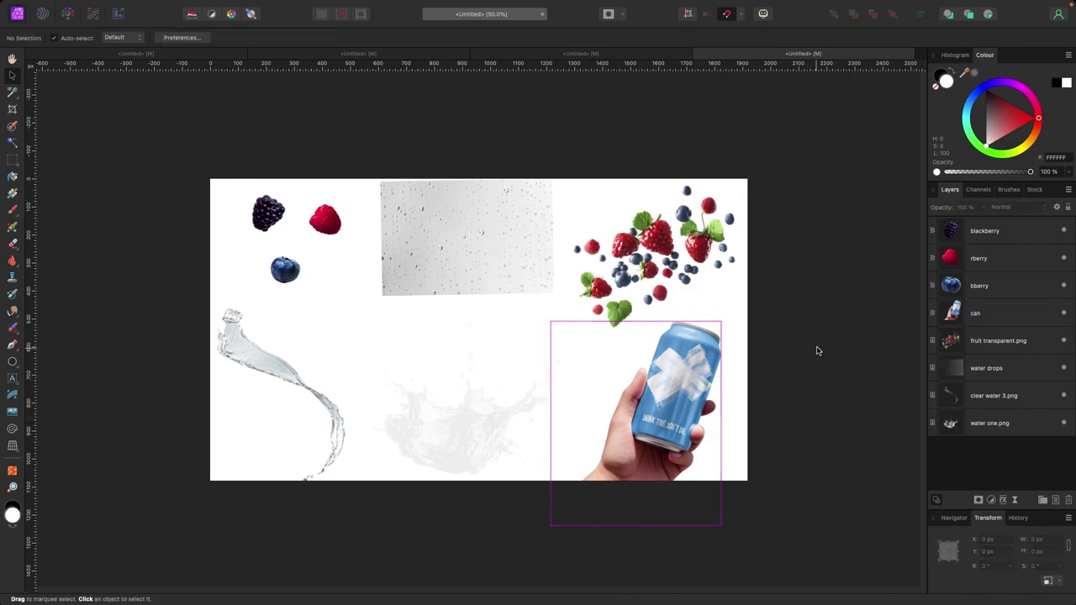
Step: Hide all eight image layers, from blackberry down to water one.png, leaving the canvas empty
click(1064, 230)
click(1064, 258)
click(1064, 286)
click(1064, 313)
click(1064, 340)
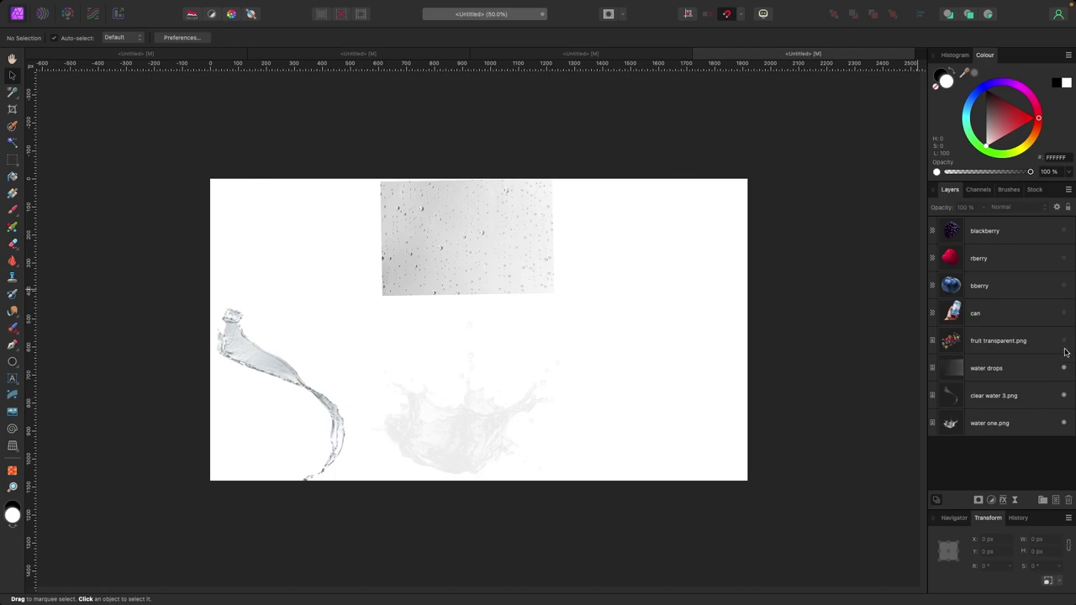
click(1064, 368)
click(1064, 395)
click(1064, 423)
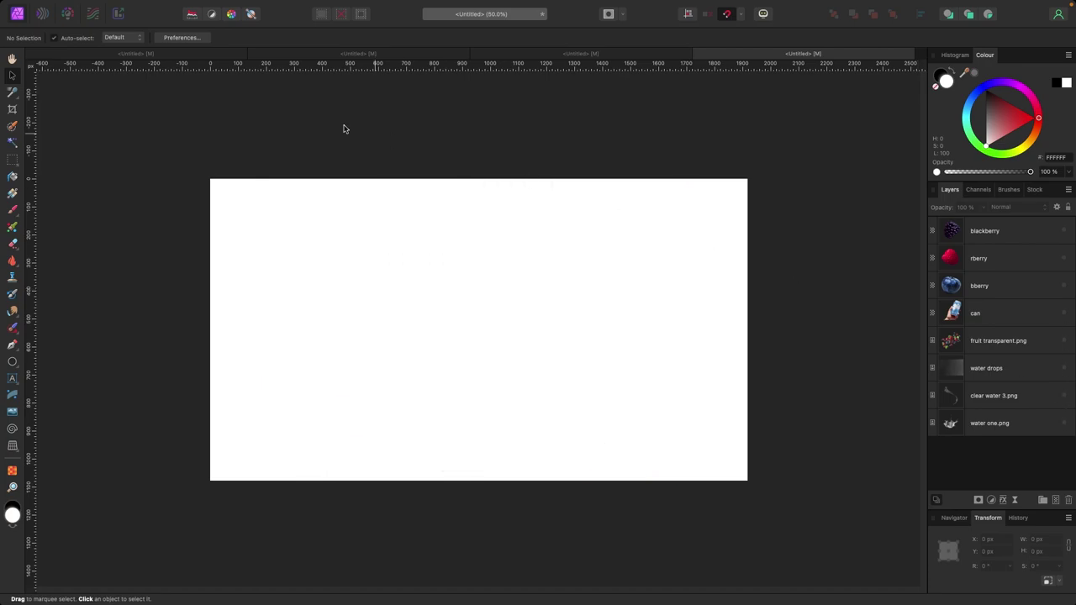
Step: Check the document's pixel dimensions and DPI in the document resize settings without changing them
click(188, 6)
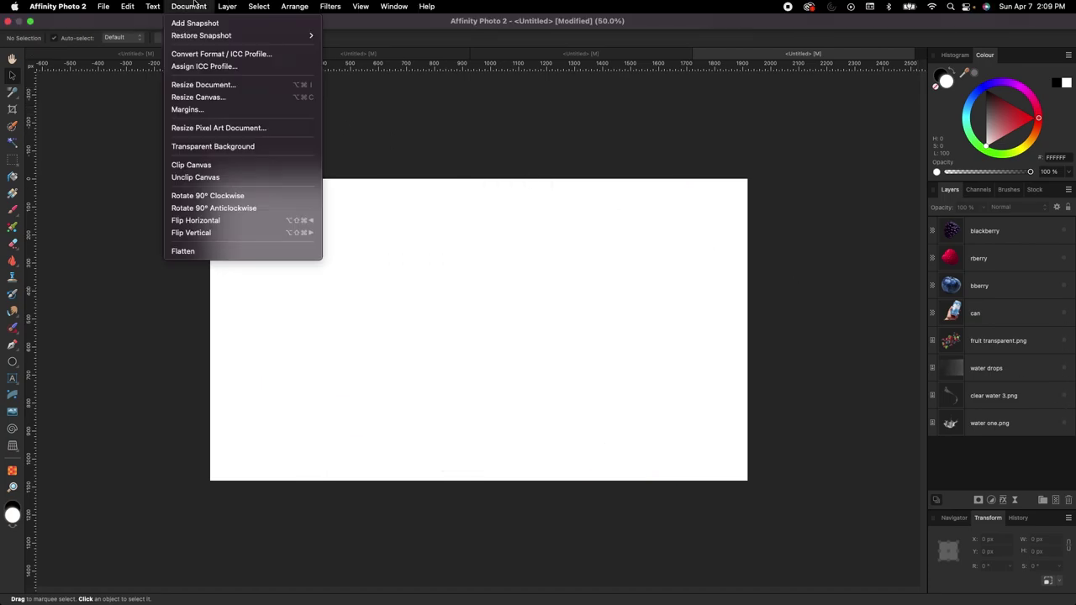
click(202, 84)
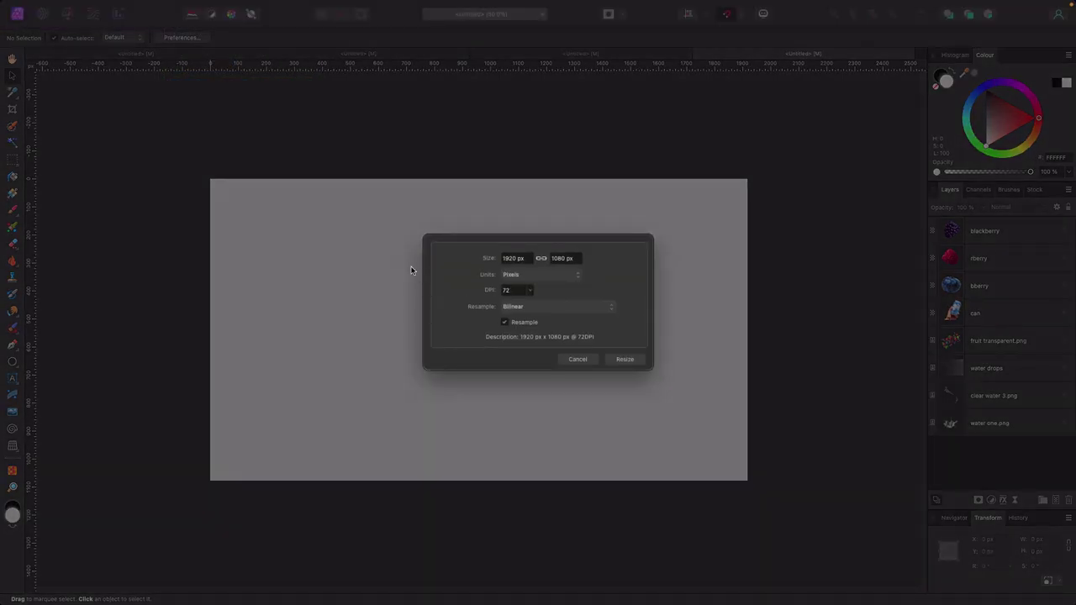
click(592, 363)
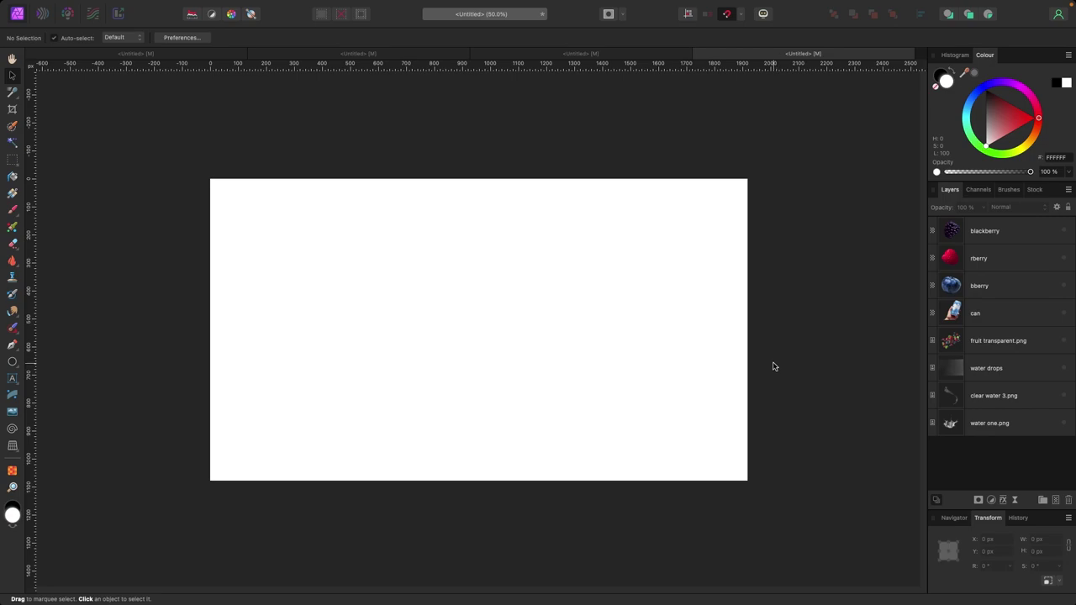
Step: Add a new fill layer and place it below water one.png at the bottom of the layer stack
click(1006, 425)
click(227, 6)
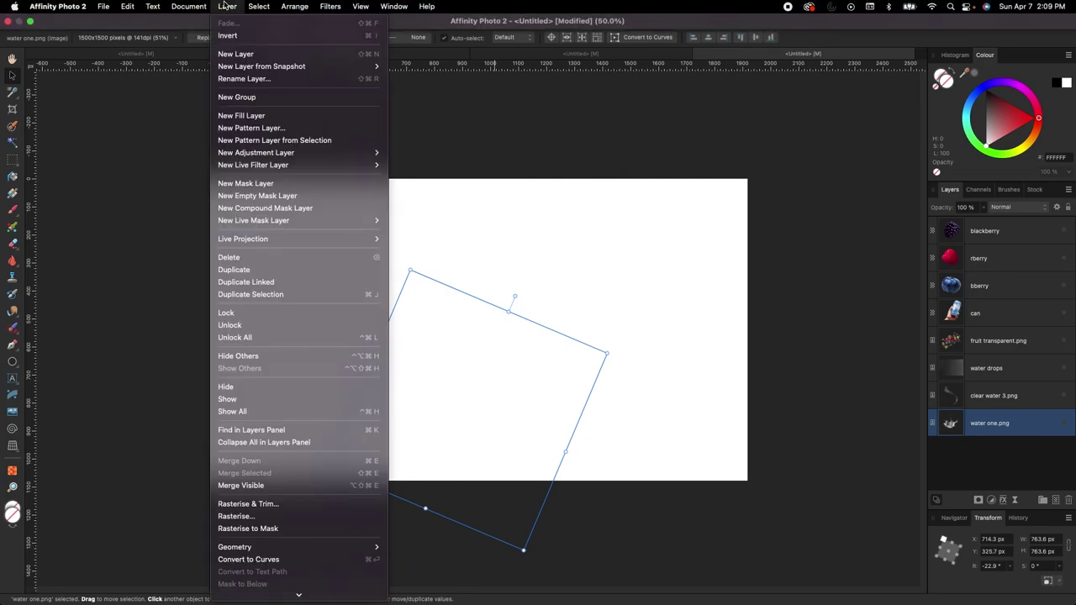
click(271, 117)
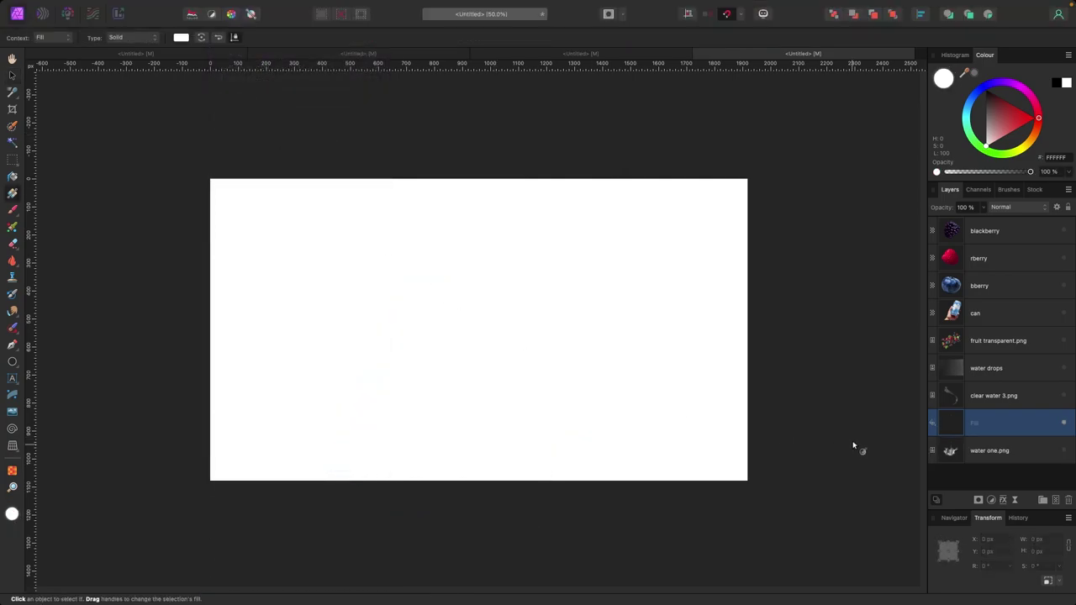
drag(985, 428, 988, 454)
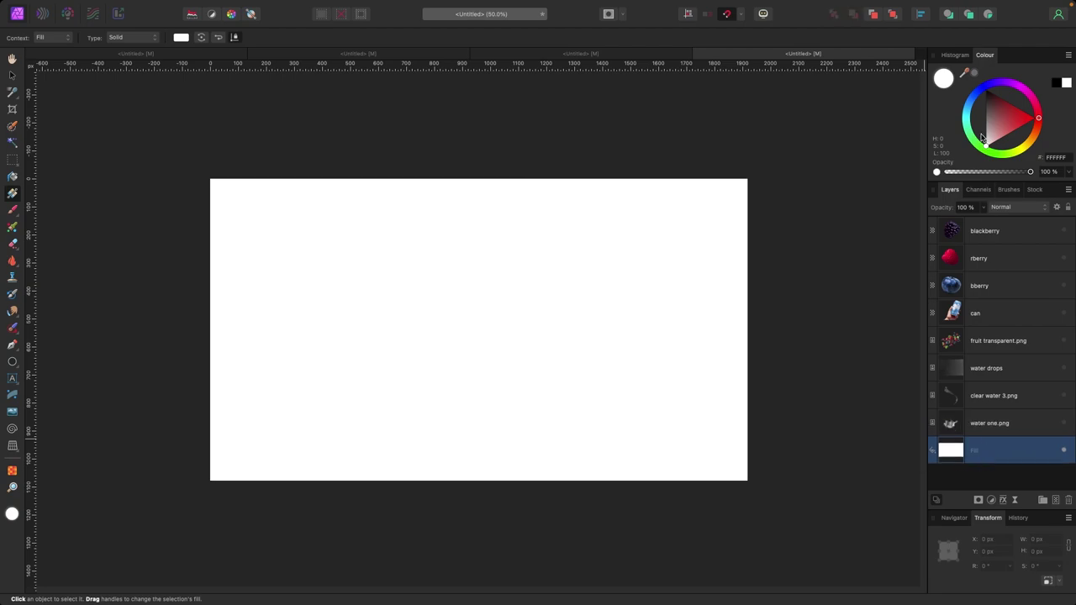
Step: Set the fill layer's colour to the violet-blue 5D00FF and deselect the layer
drag(999, 85, 998, 84)
click(993, 101)
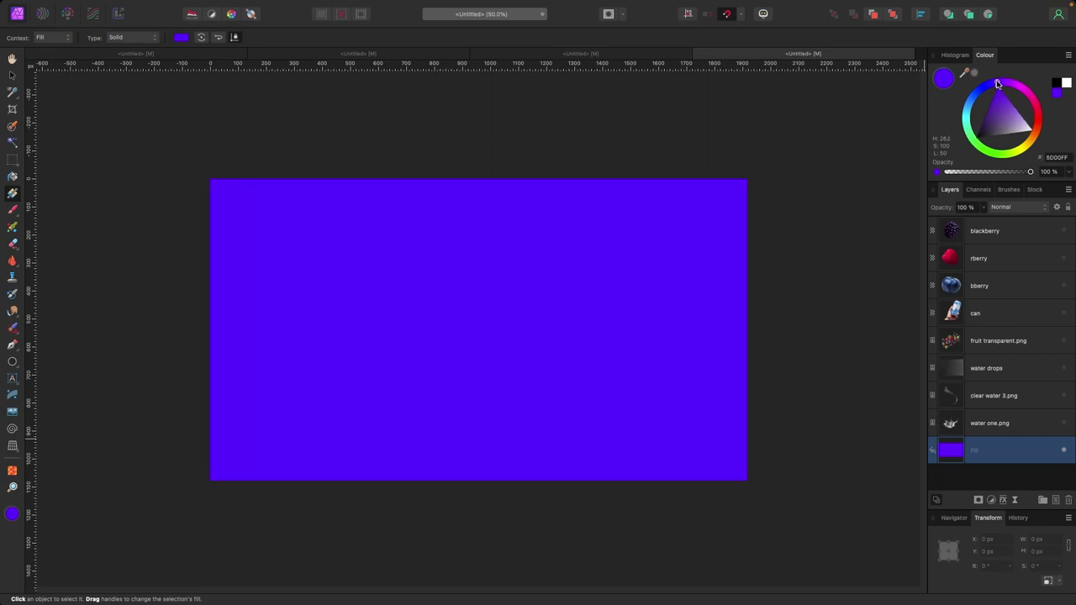
click(12, 75)
click(172, 134)
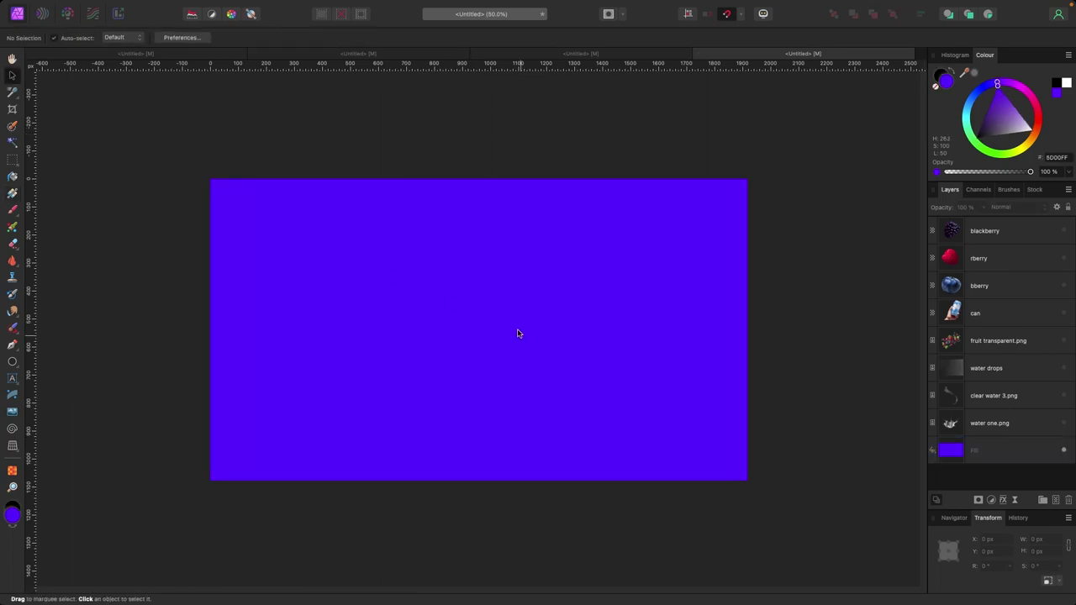
Step: Apply a vertical linear gradient to the fill layer, violet-blue at the canvas top to black at the bottom, with its midpoint near the bottom
click(999, 459)
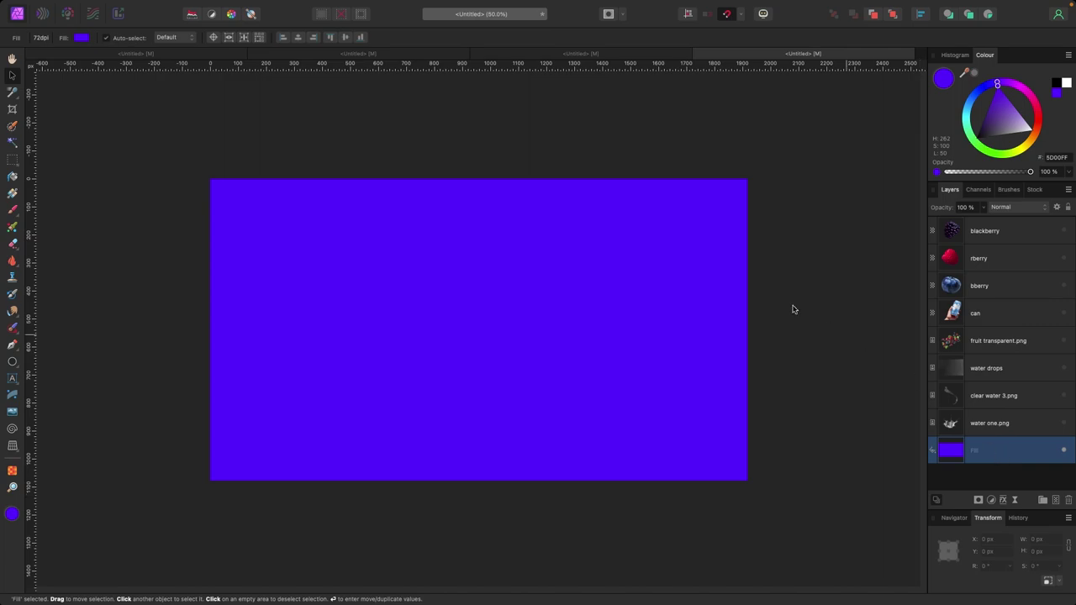
click(13, 195)
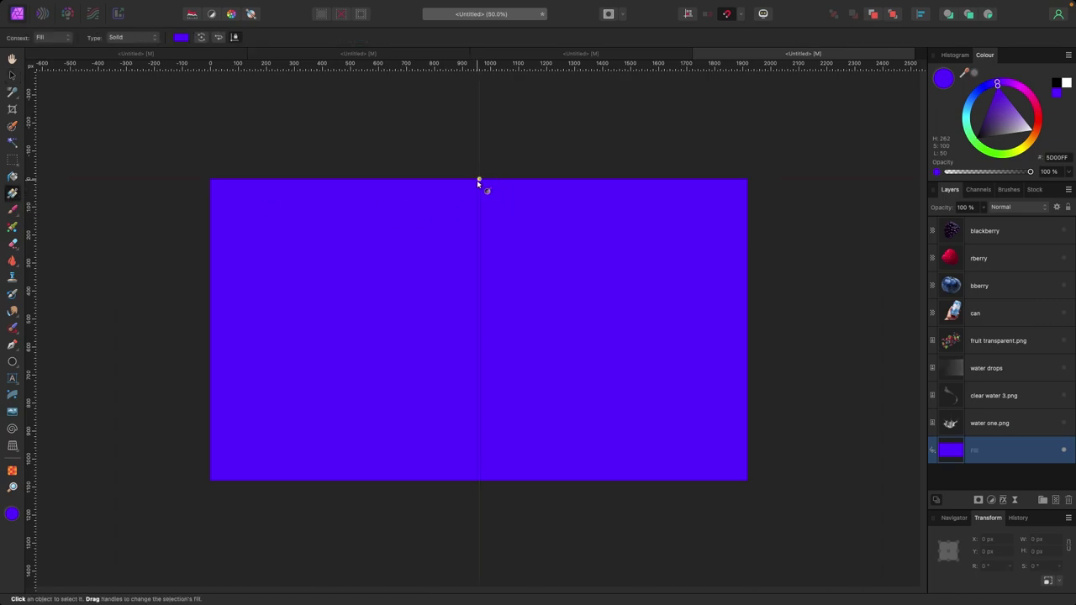
drag(479, 179, 479, 476)
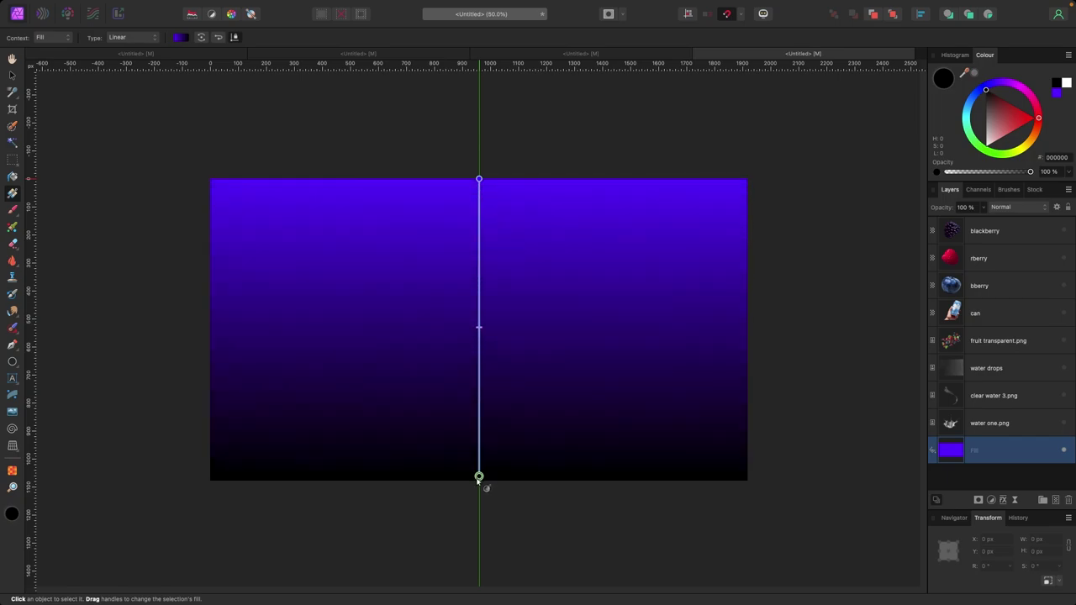
mouse_move(481, 350)
mouse_down()
mouse_move(485, 266)
mouse_move(485, 454)
mouse_up()
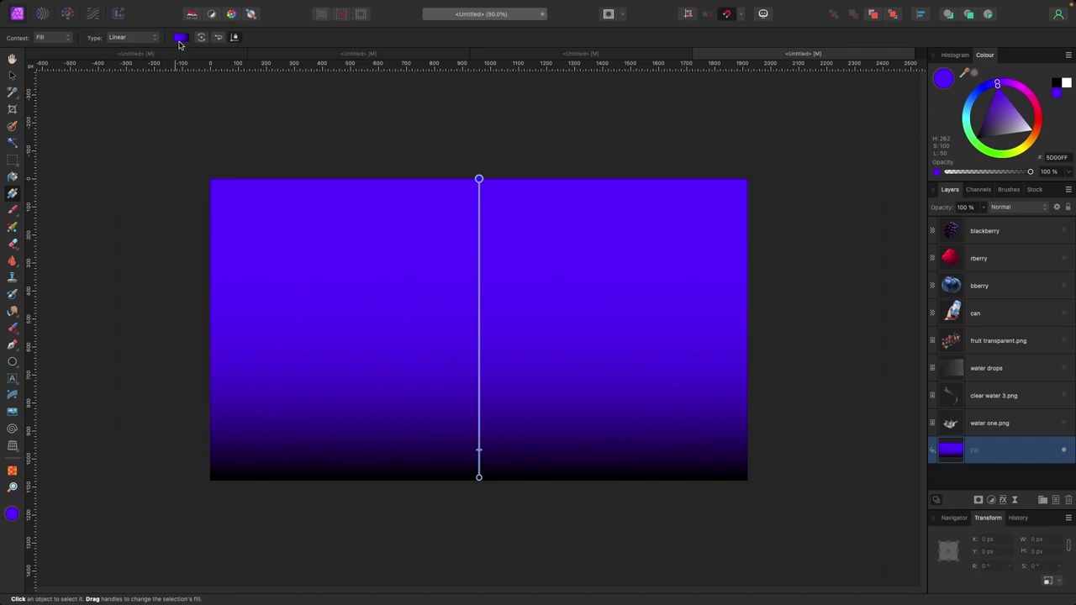
Step: Show the water one.png layer and enlarge it to about 995 px wide at the canvas's bottom centre
click(12, 75)
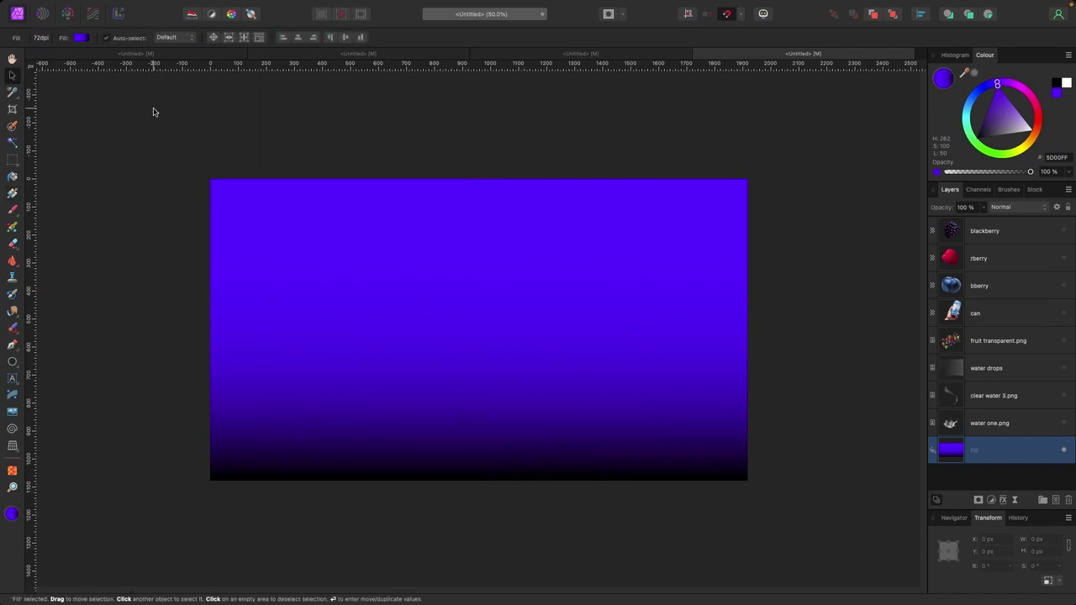
click(154, 110)
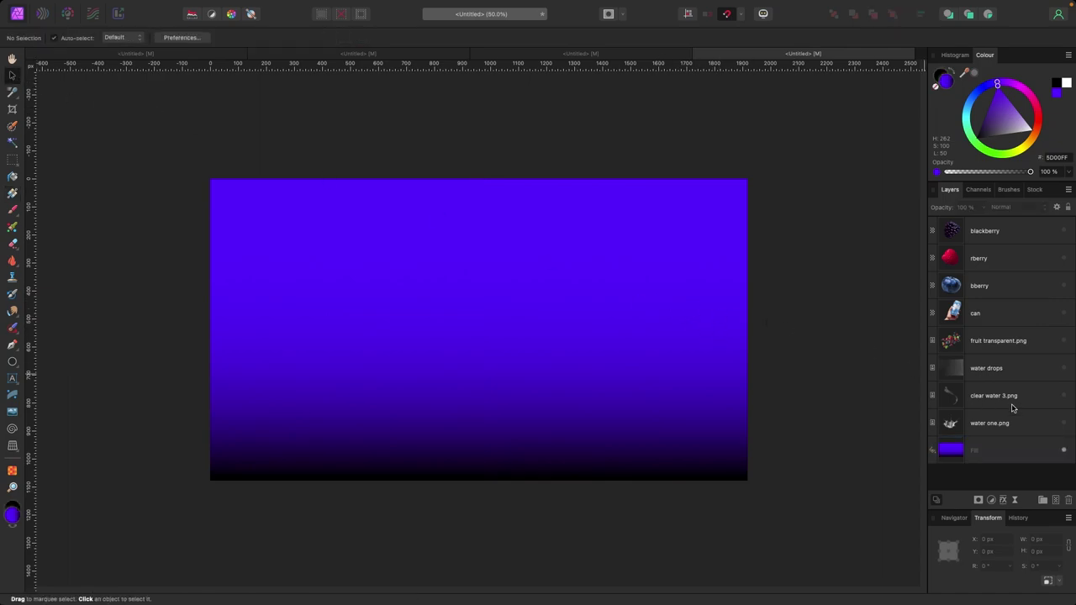
click(1063, 424)
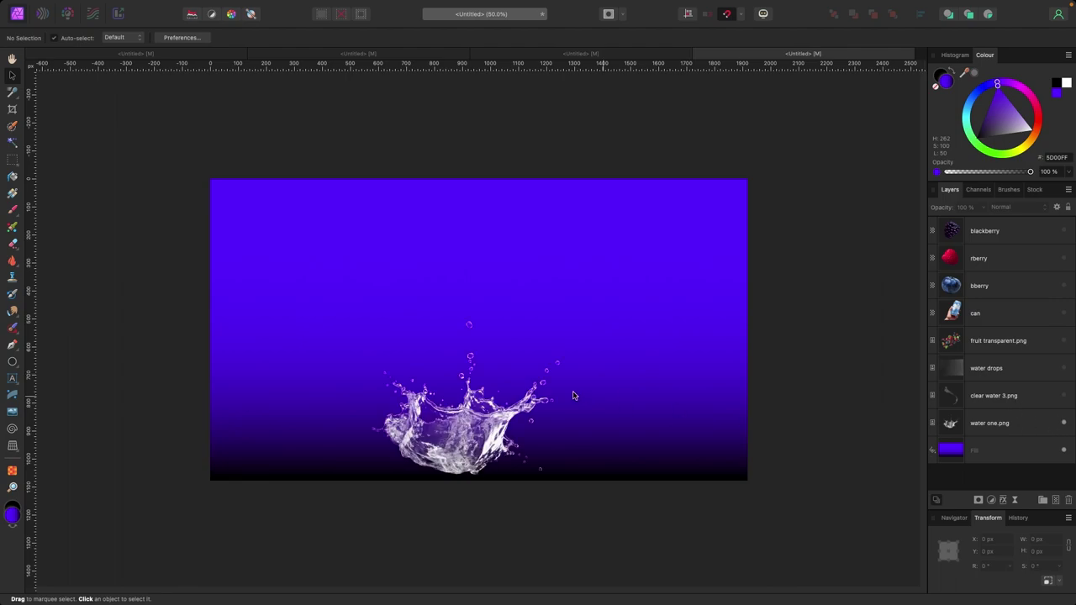
click(522, 402)
mouse_move(624, 356)
mouse_down()
mouse_move(647, 345)
mouse_move(625, 366)
mouse_up()
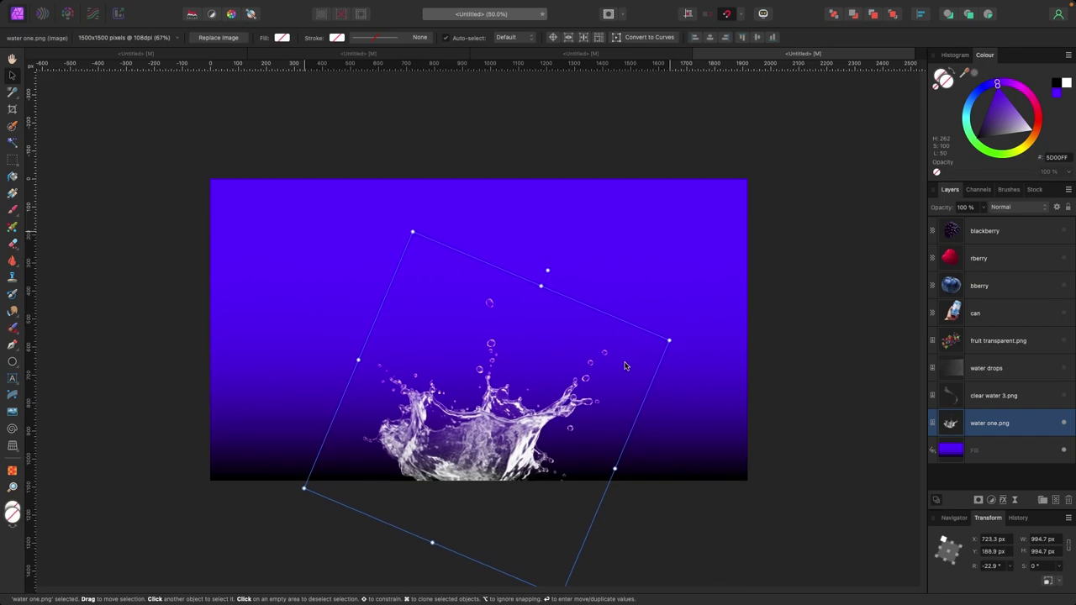
Step: Show clear water 3.png, rotate it to about 12.5°, enlarge it to about 952 px wide and place it rising from the splash
click(1024, 405)
click(1062, 396)
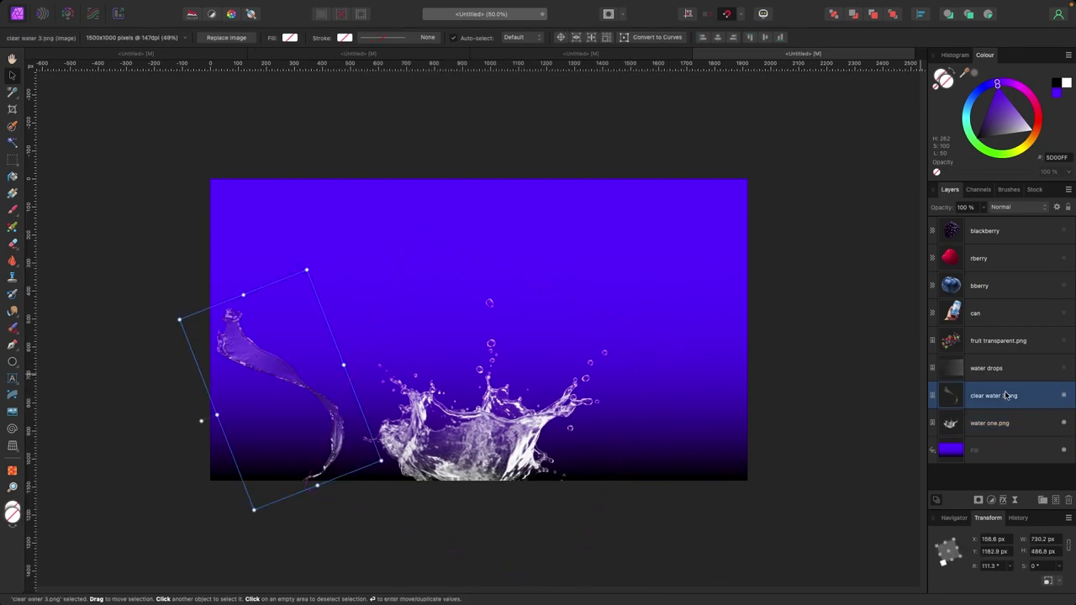
drag(309, 289, 568, 378)
drag(626, 394, 644, 436)
drag(590, 385, 592, 381)
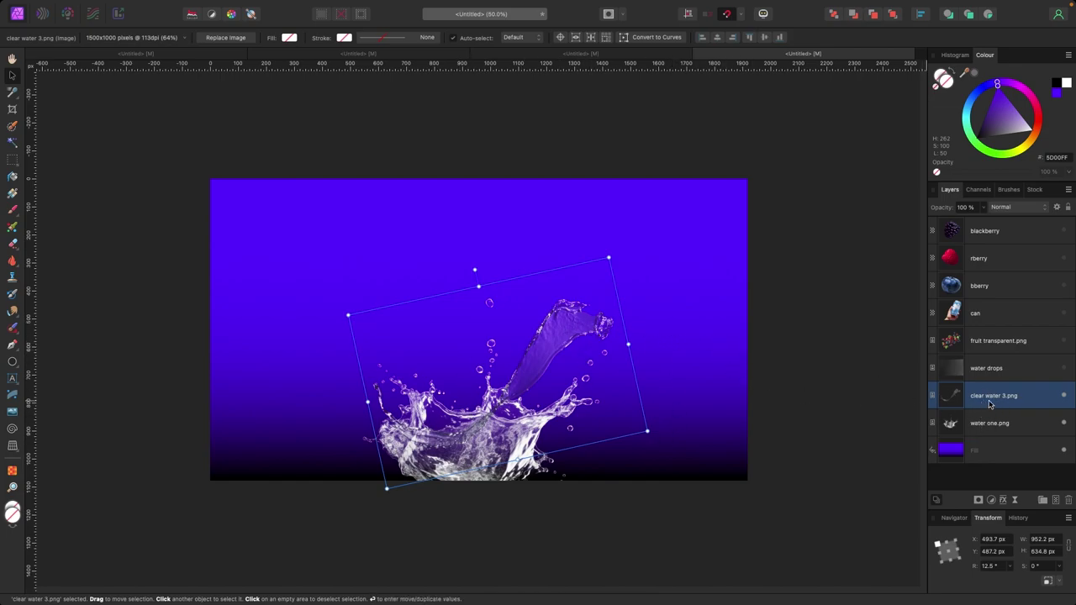
Step: Compare the composition with and without clear water 3.png and preview its blend modes, keeping Normal
click(1064, 395)
click(1064, 395)
click(1064, 395)
click(1064, 395)
click(1038, 210)
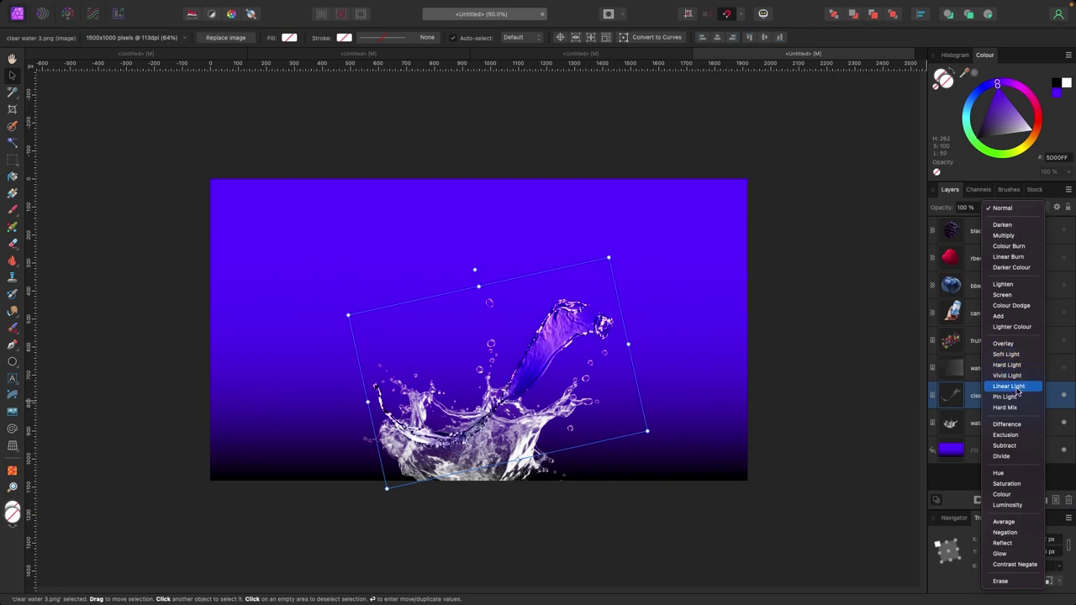
click(999, 210)
click(739, 324)
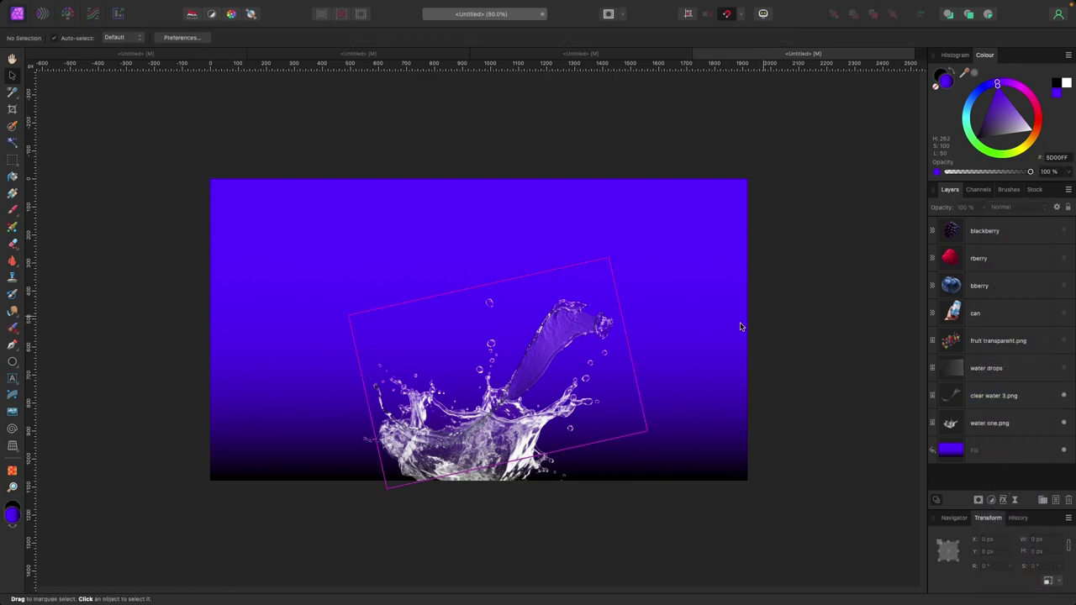
Step: Shift water one.png slightly left and clear water 3.png slightly up so the two splashes line up
click(515, 437)
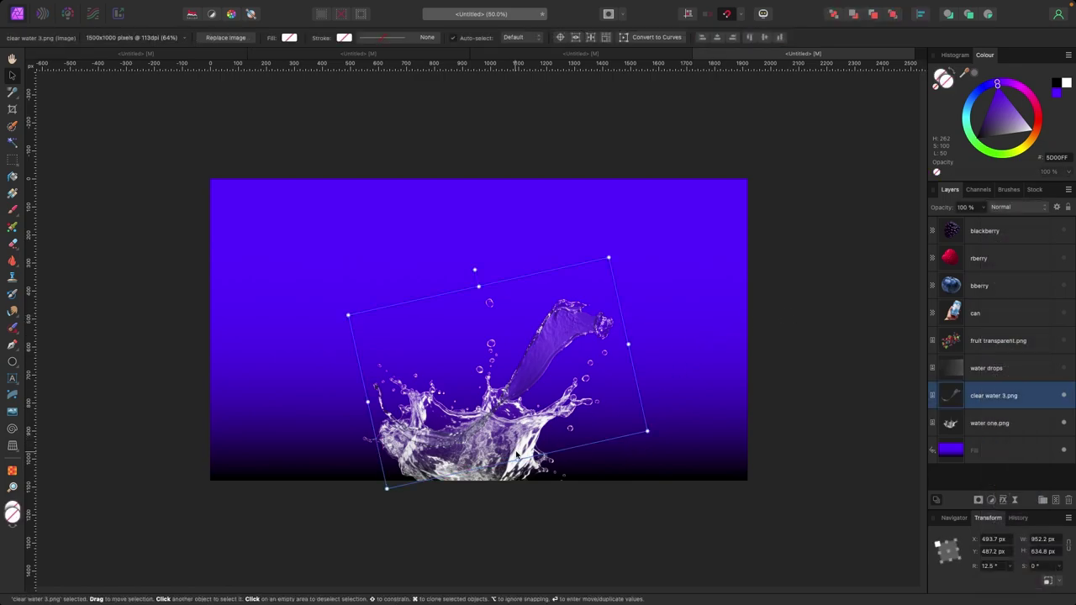
click(518, 461)
click(573, 347)
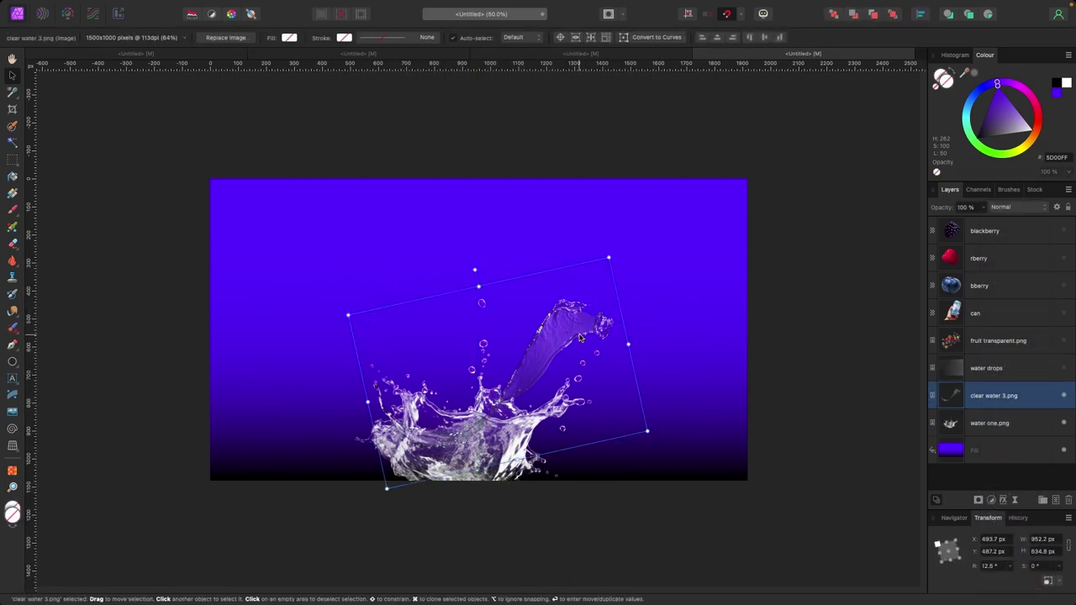
click(769, 313)
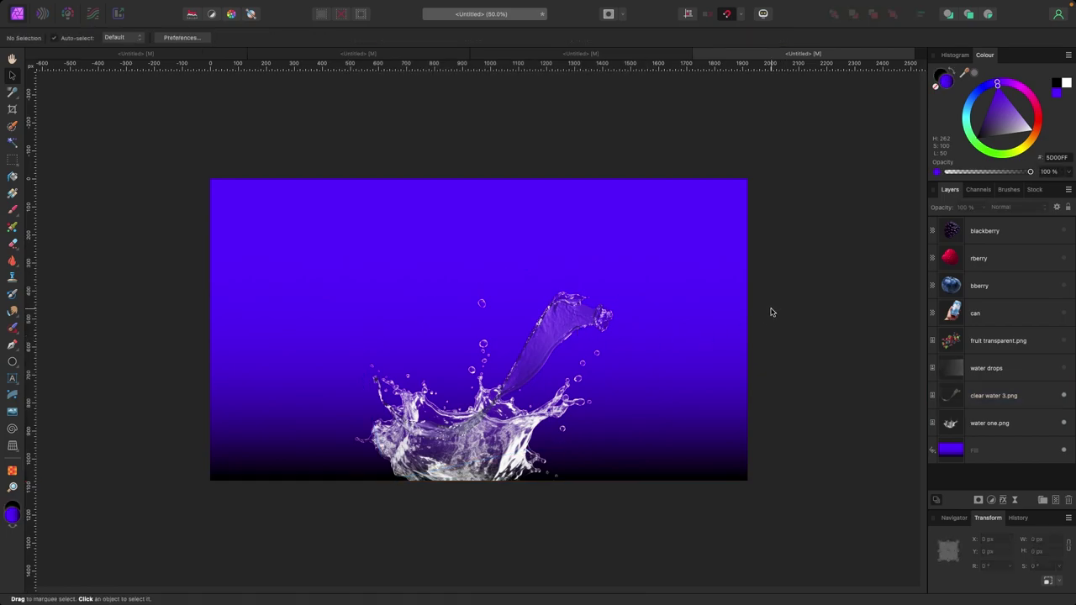
Step: Show fruit transparent.png, rotate it to about 27.4° and place it over the water splash at about 1052 px wide
click(1063, 344)
click(697, 258)
drag(759, 252, 567, 382)
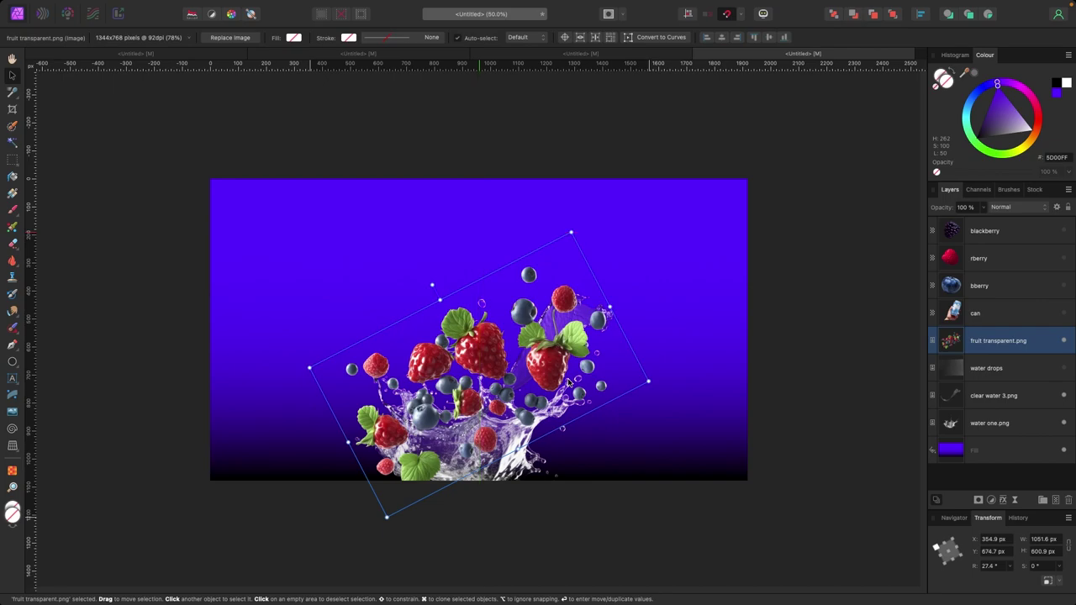
click(778, 360)
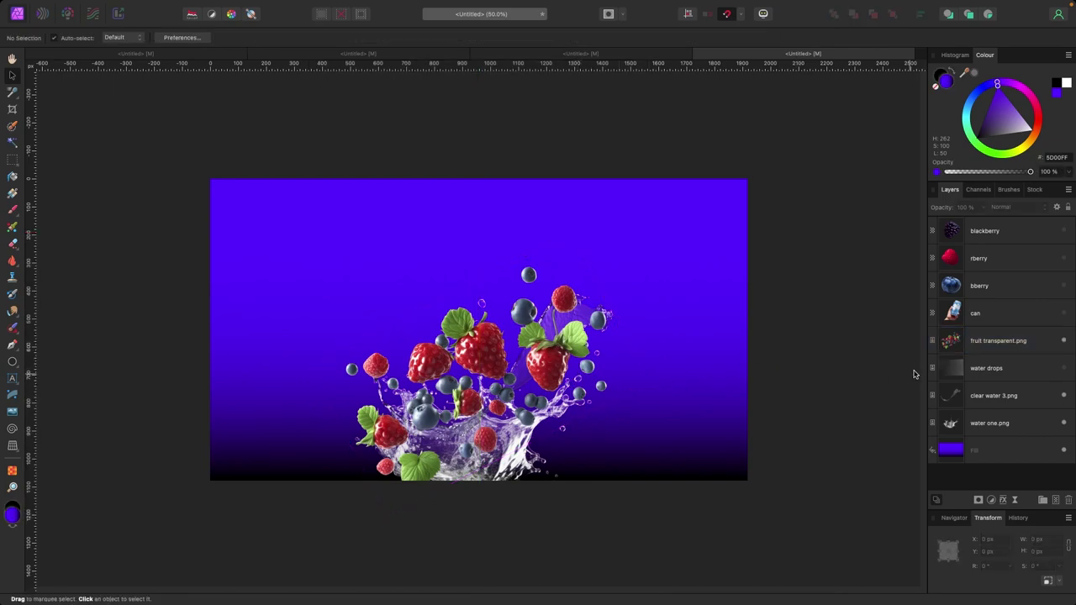
Step: Show the can layer and place the hand-held can centrally over the fruit, sized about 907 × 1088 px
click(1063, 314)
click(683, 380)
drag(682, 380, 651, 231)
drag(603, 292, 538, 300)
drag(583, 240, 594, 229)
drag(546, 278, 532, 267)
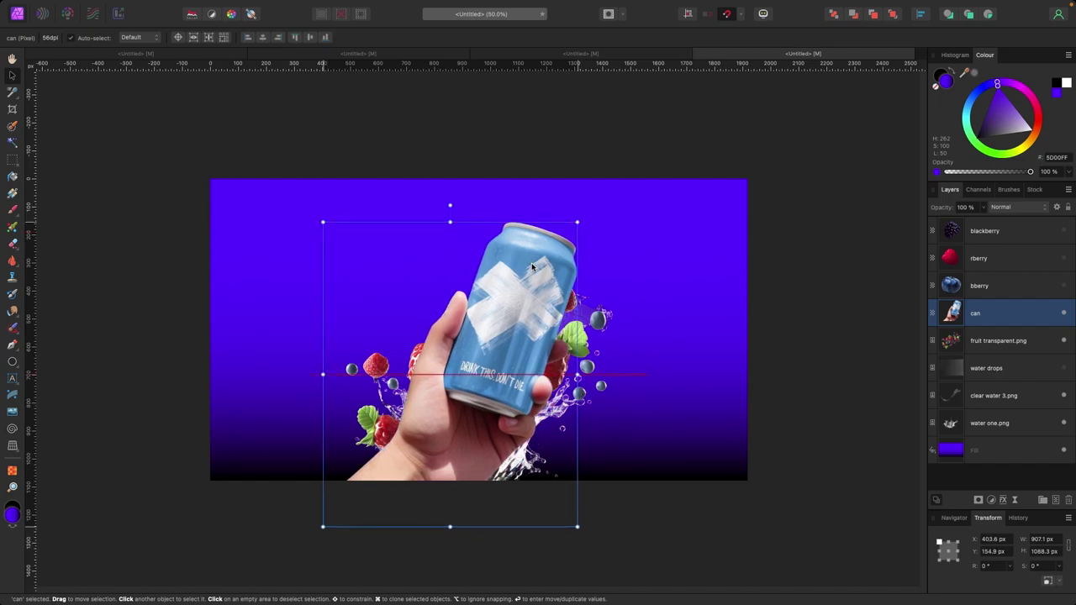
Step: Enlarge fruit transparent.png to about 1139 px wide and clear water 3.png to about 1154 px wide so both extend past the can
click(964, 339)
drag(558, 376, 576, 376)
mouse_move(666, 382)
mouse_down()
mouse_move(655, 387)
mouse_move(660, 379)
mouse_up()
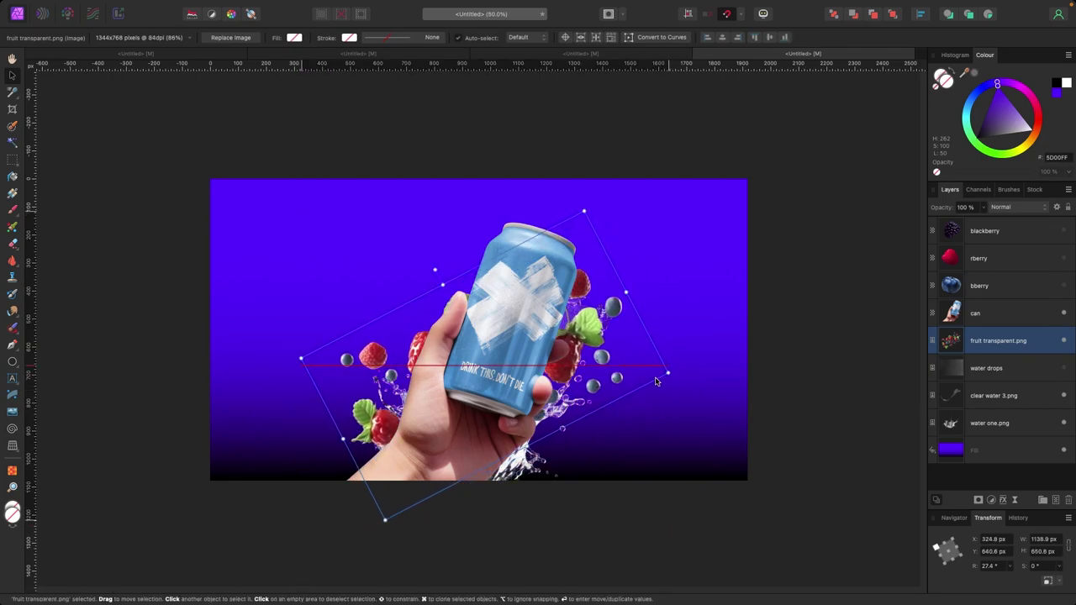
click(992, 395)
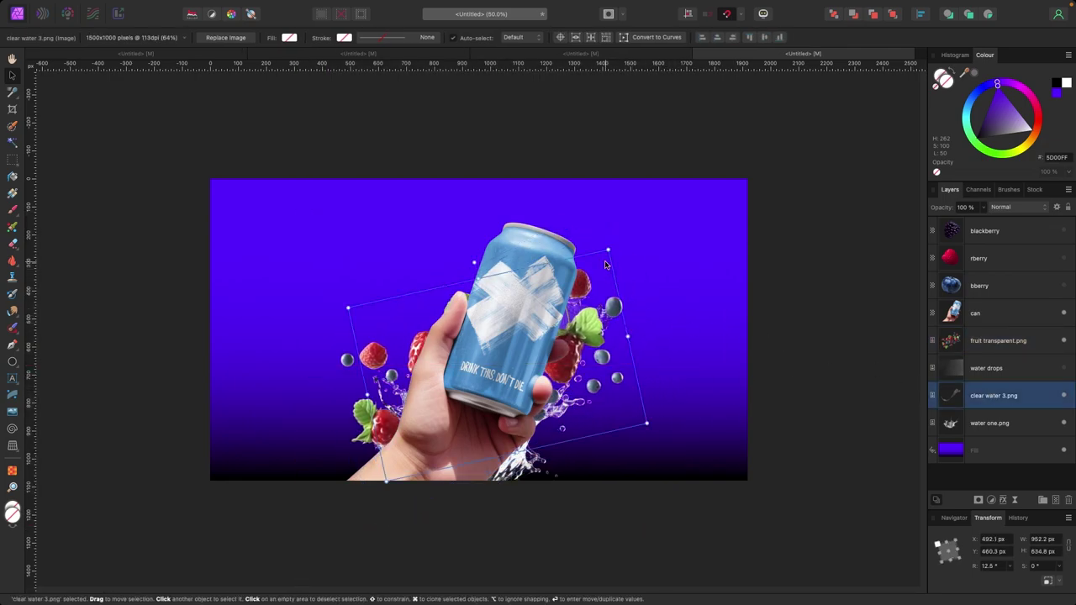
drag(614, 248, 658, 223)
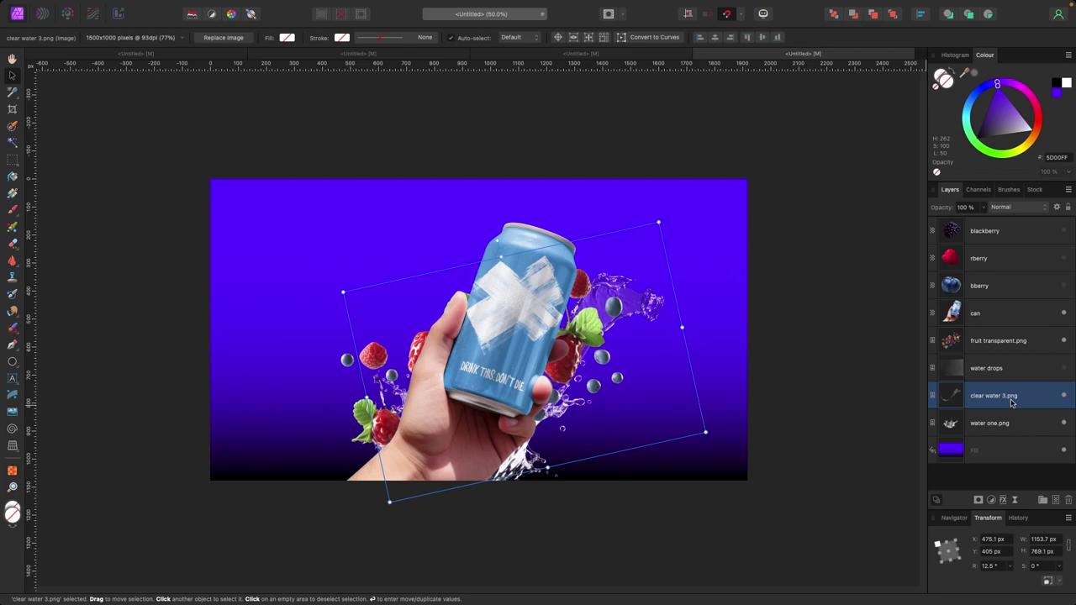
Step: Duplicate clear water 3.png, rotate the copy to about 103.4° and place it behind the can's left side
key(super+j)
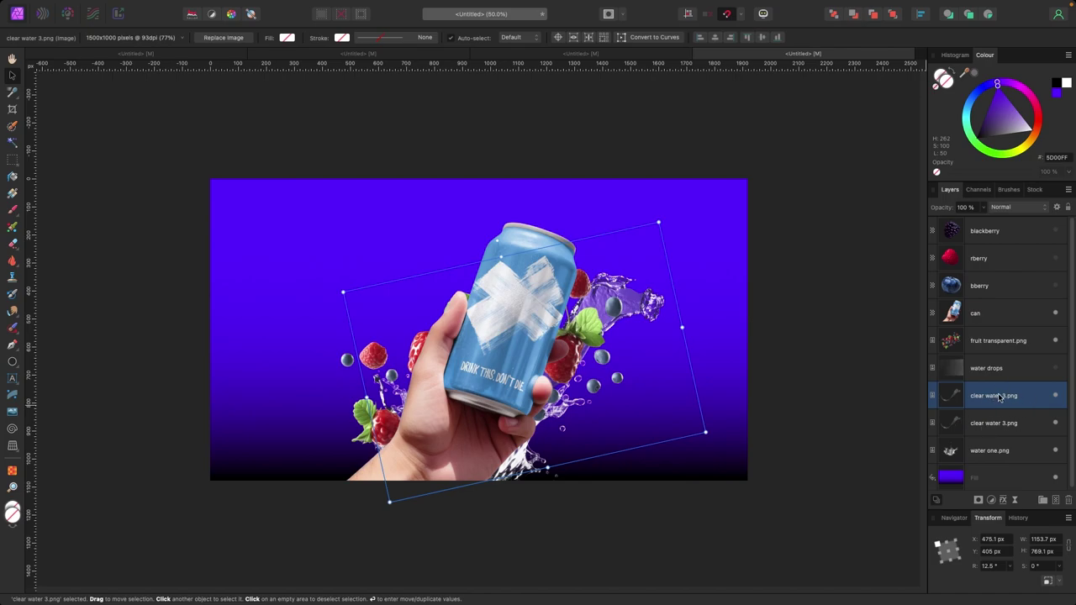
drag(636, 318, 469, 308)
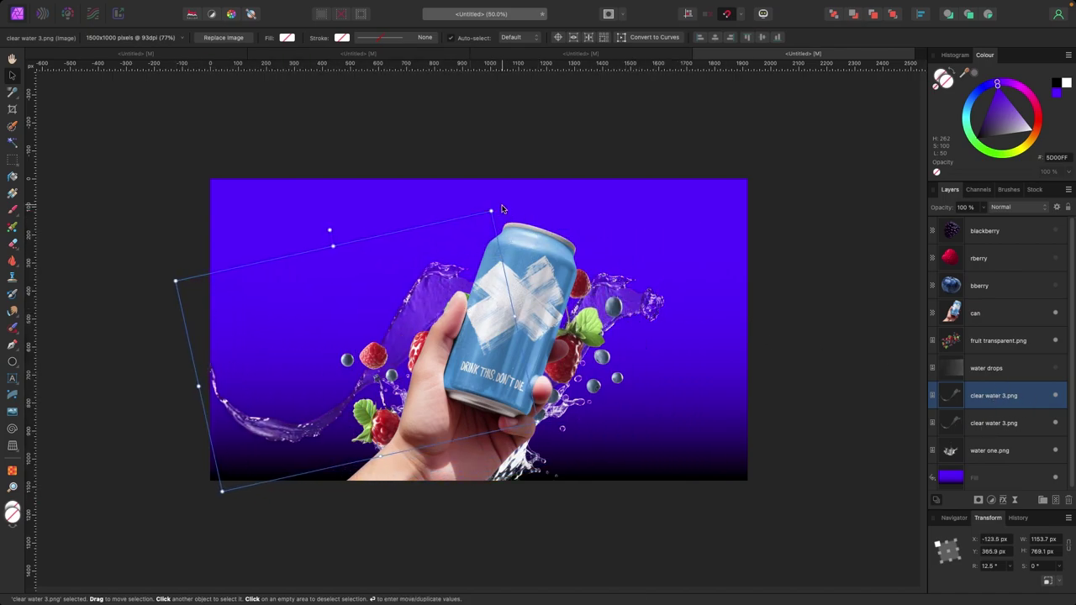
drag(502, 208, 458, 345)
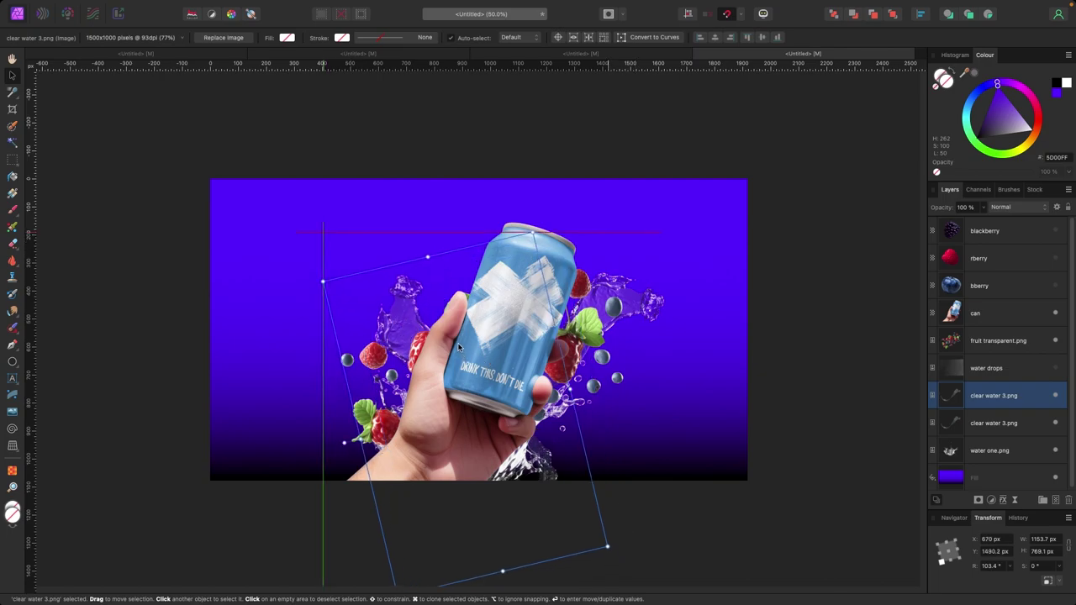
drag(458, 345, 458, 346)
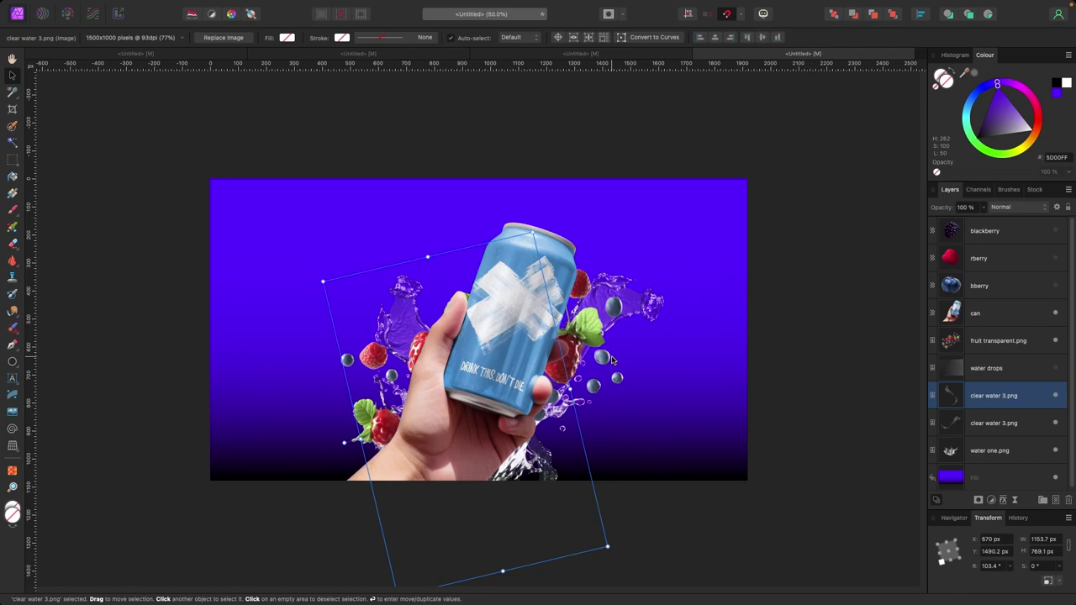
click(800, 334)
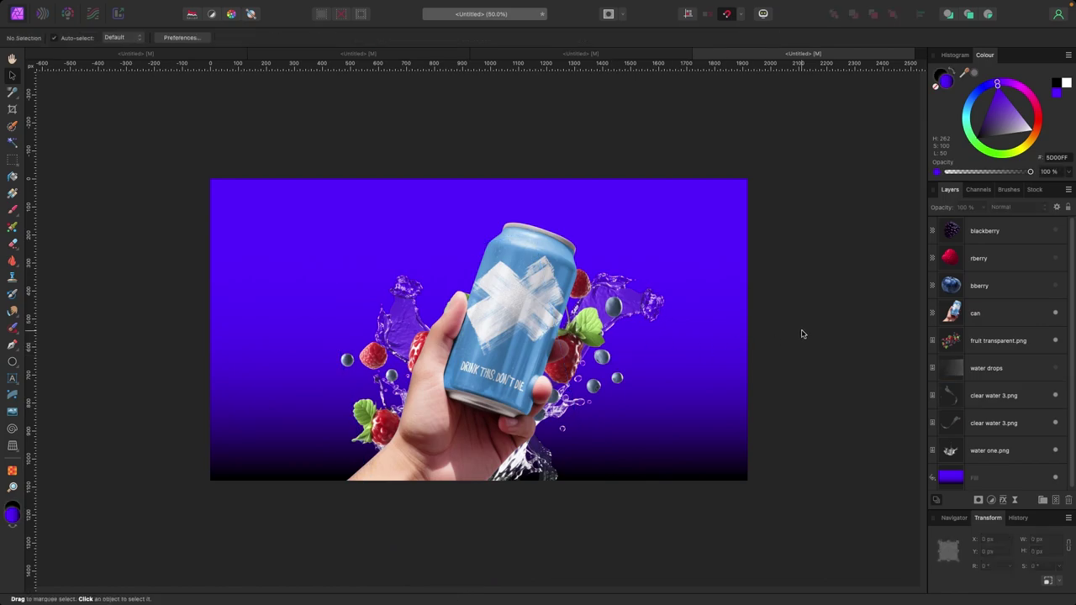
Step: Add an HSL adjustment and nest it inside the can layer so it affects only the can
click(528, 317)
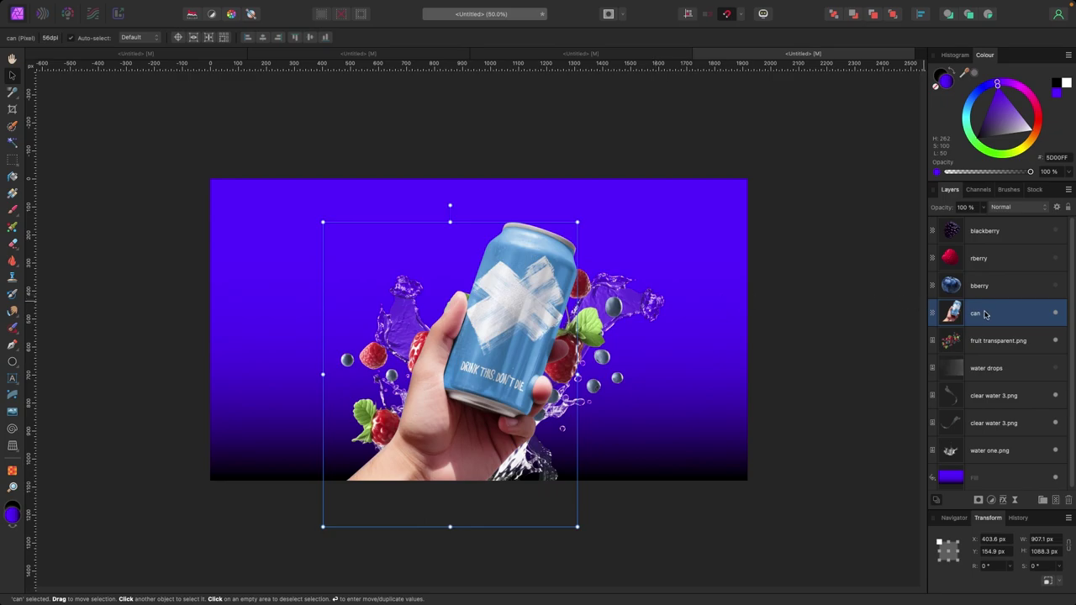
click(990, 501)
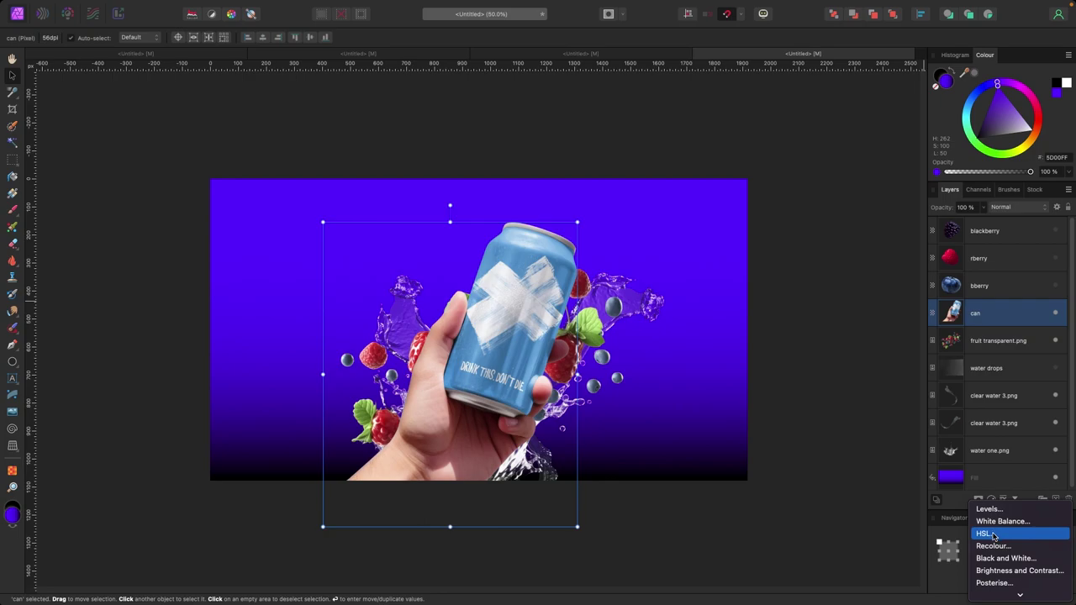
click(994, 535)
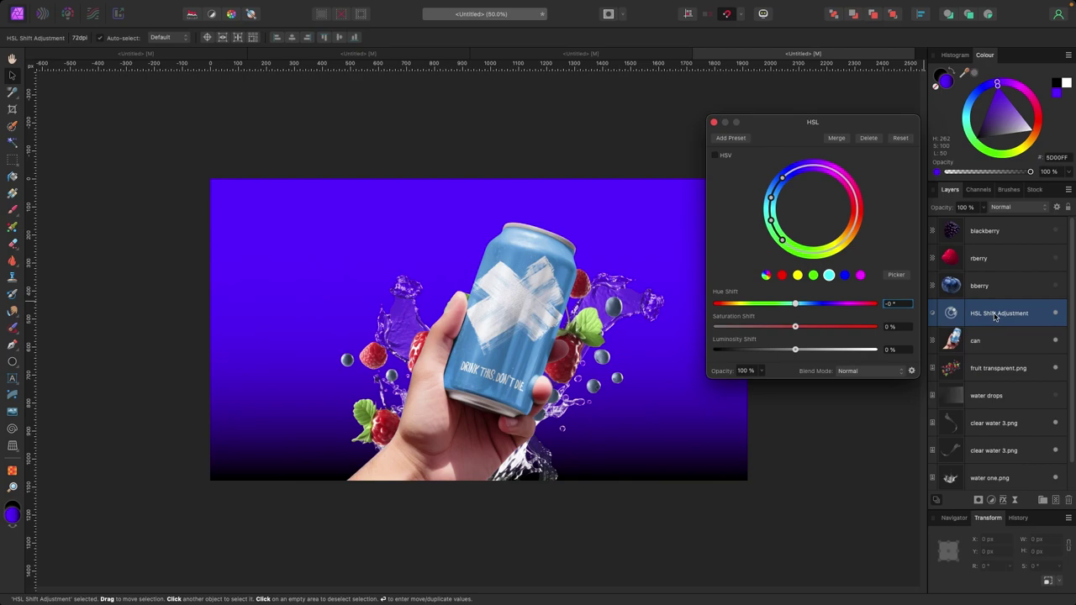
drag(994, 315, 996, 342)
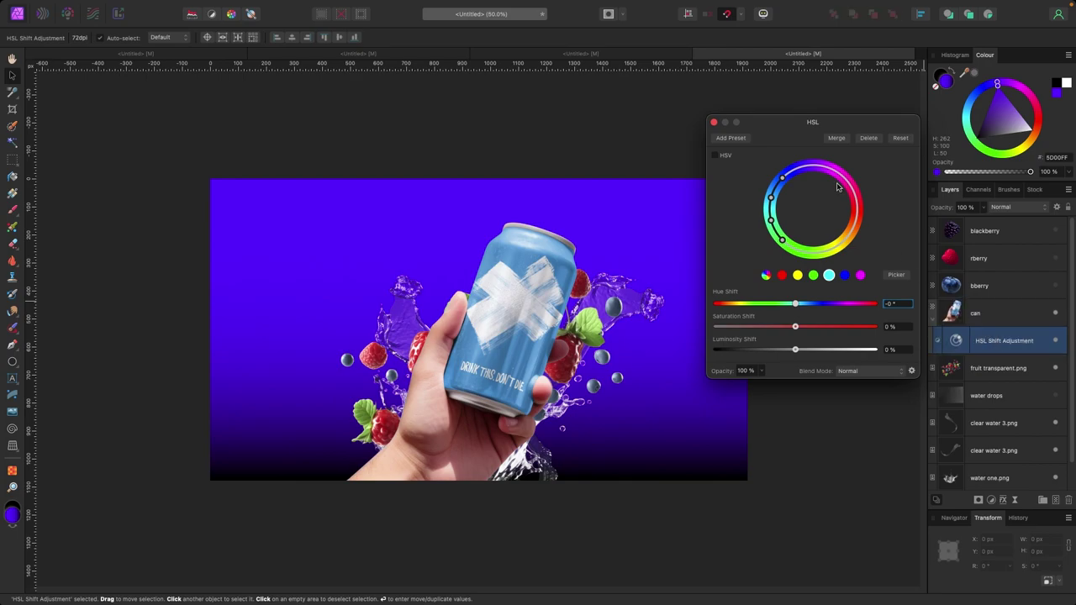
Step: Set the HSL adjustment's cyan range to a 2.5° hue shift and 57% saturation shift, and close its settings
drag(818, 127, 801, 176)
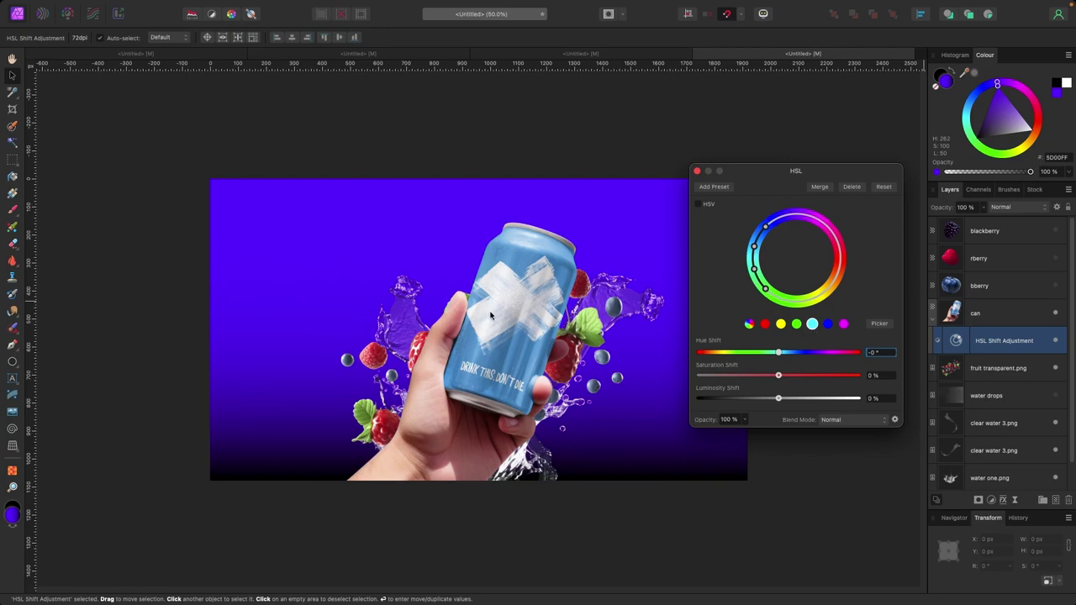
drag(780, 354, 710, 354)
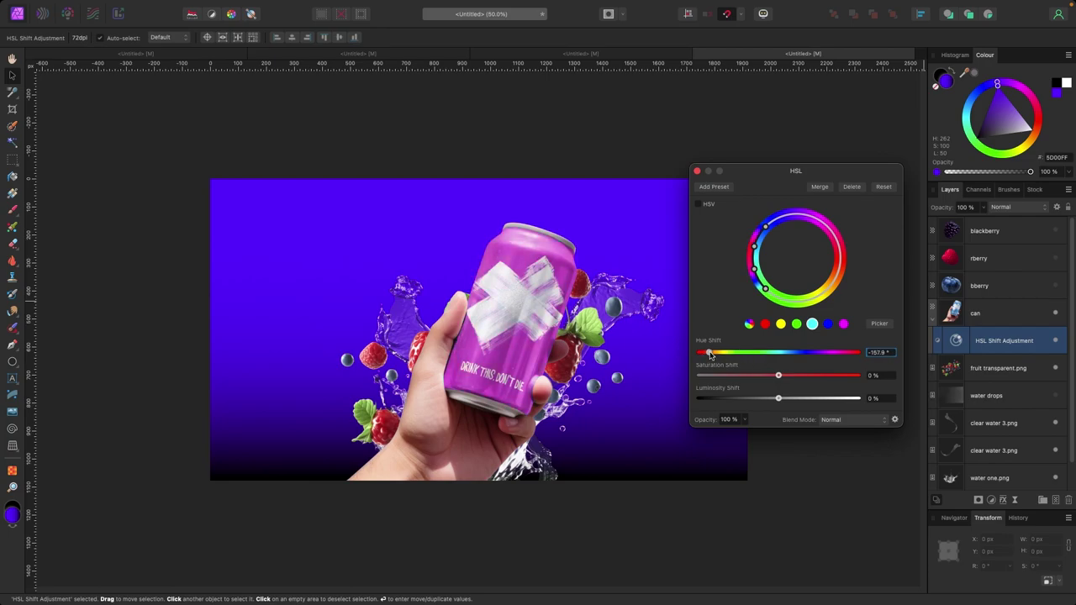
drag(713, 355, 824, 377)
click(823, 377)
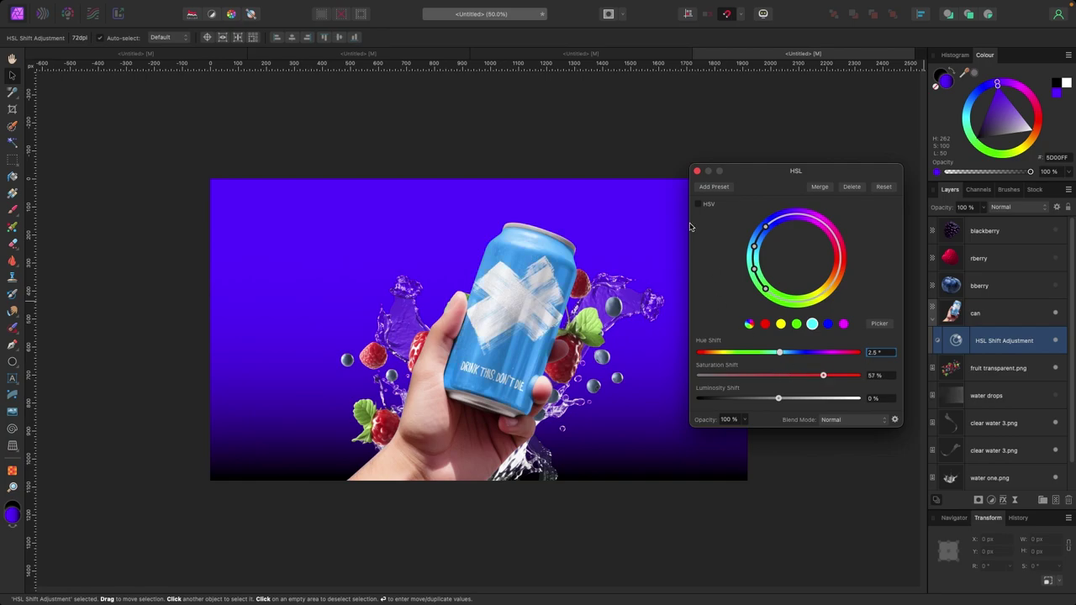
click(697, 175)
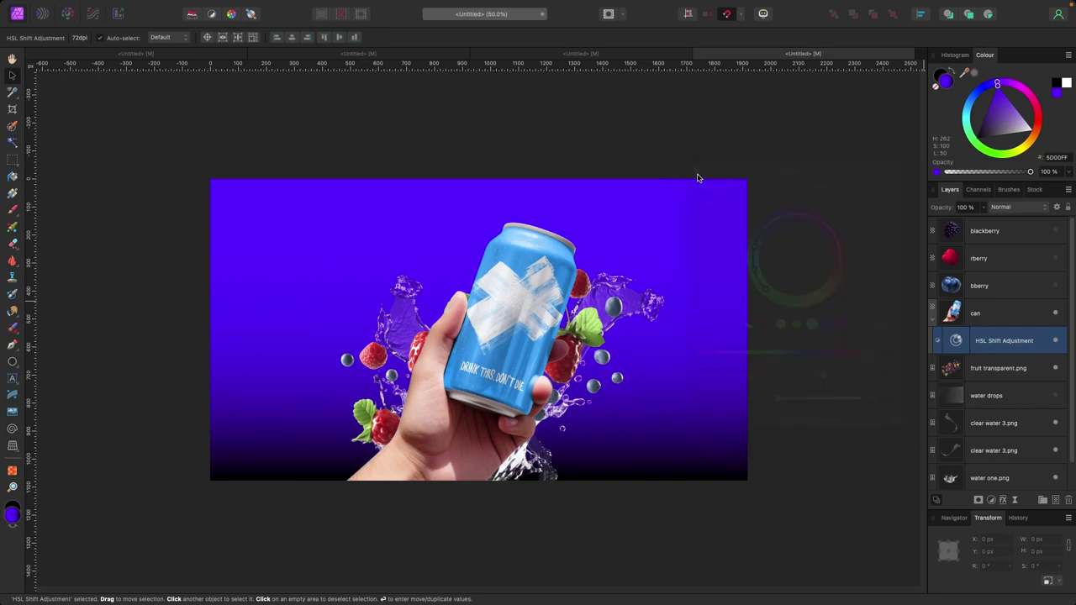
Step: Enlarge the can layer to about 940 × 1128 px and deselect it
click(573, 286)
drag(577, 221, 585, 211)
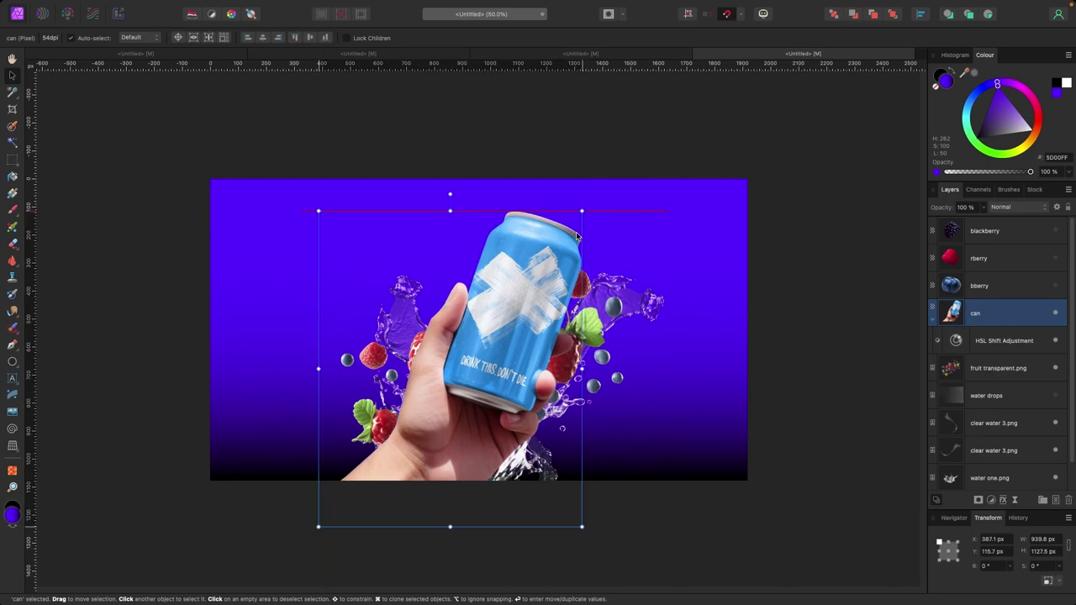
click(827, 254)
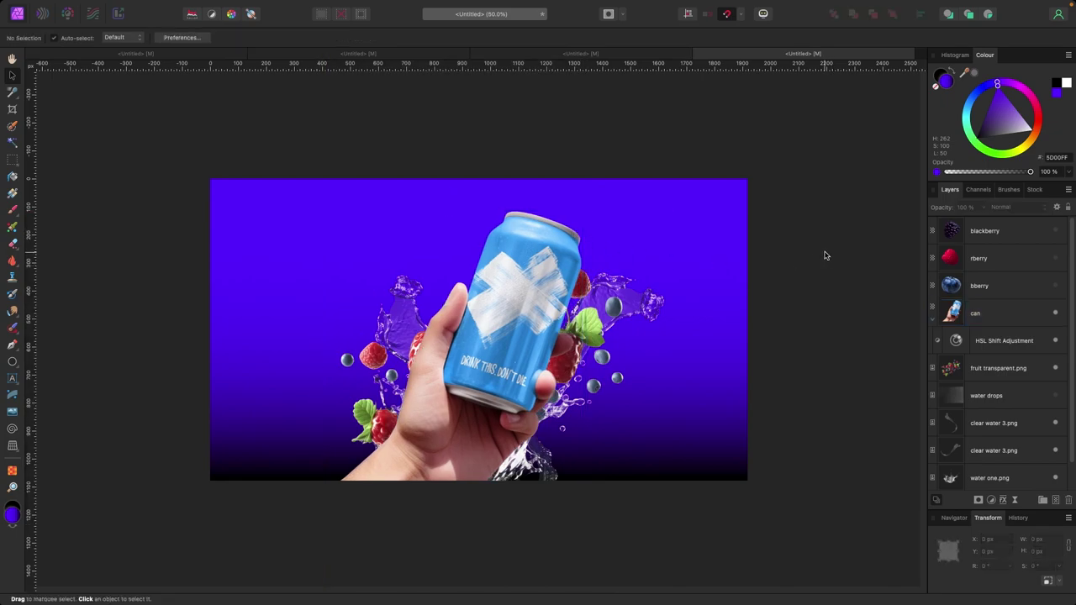
Step: Show the blackberry layer and arrange three copies around the can: upper left, lower left and right
click(1055, 230)
drag(271, 221, 319, 404)
key(super+d)
Step: Show the rberry layer and arrange three rotated raspberry copies at the can's upper left, upper right and lower right
click(1055, 312)
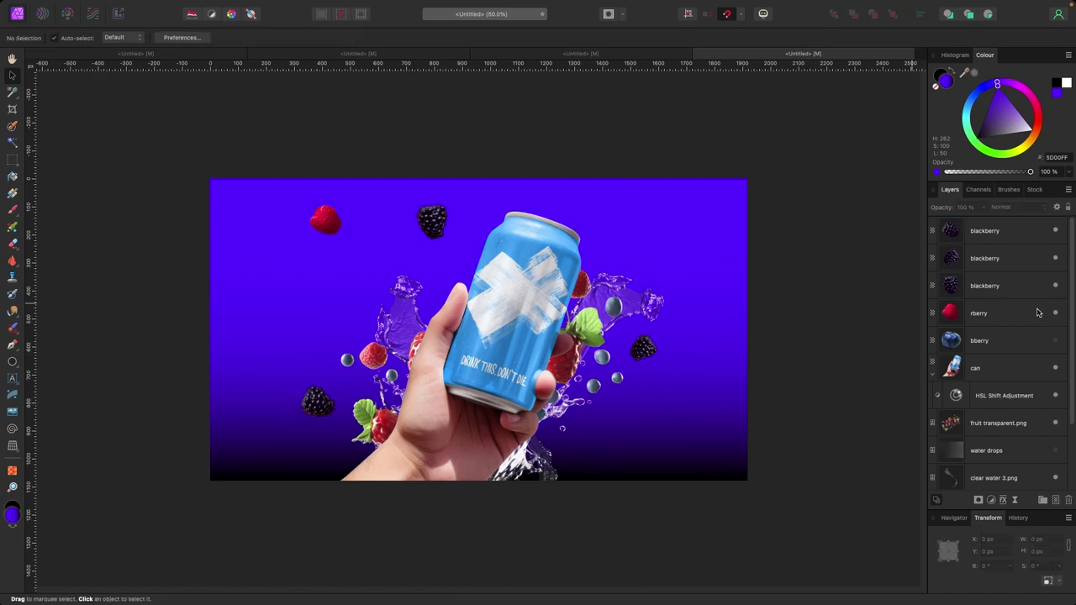
drag(322, 225, 620, 423)
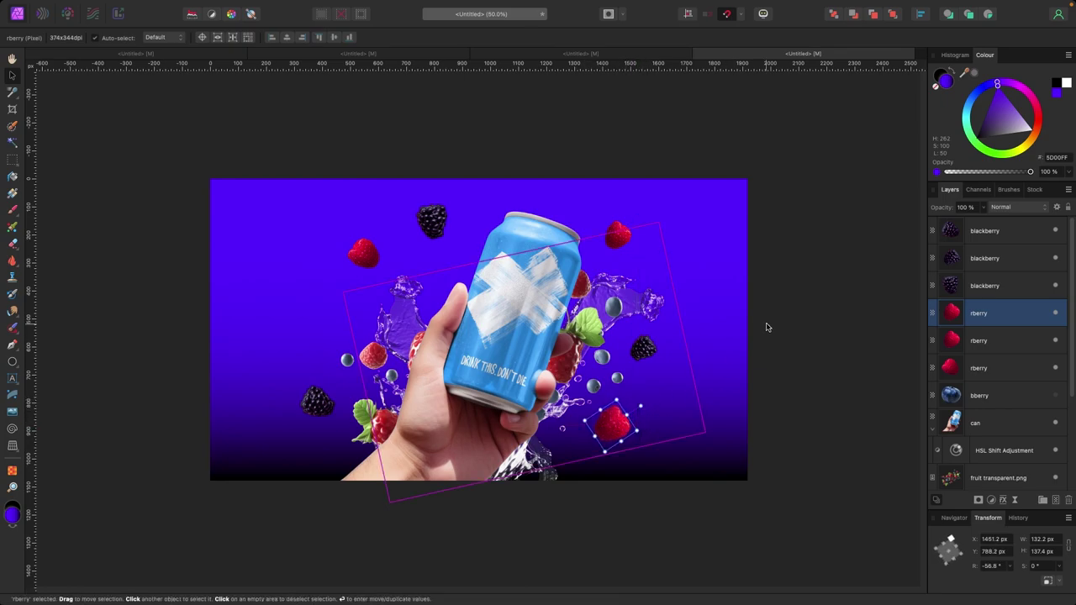
click(742, 284)
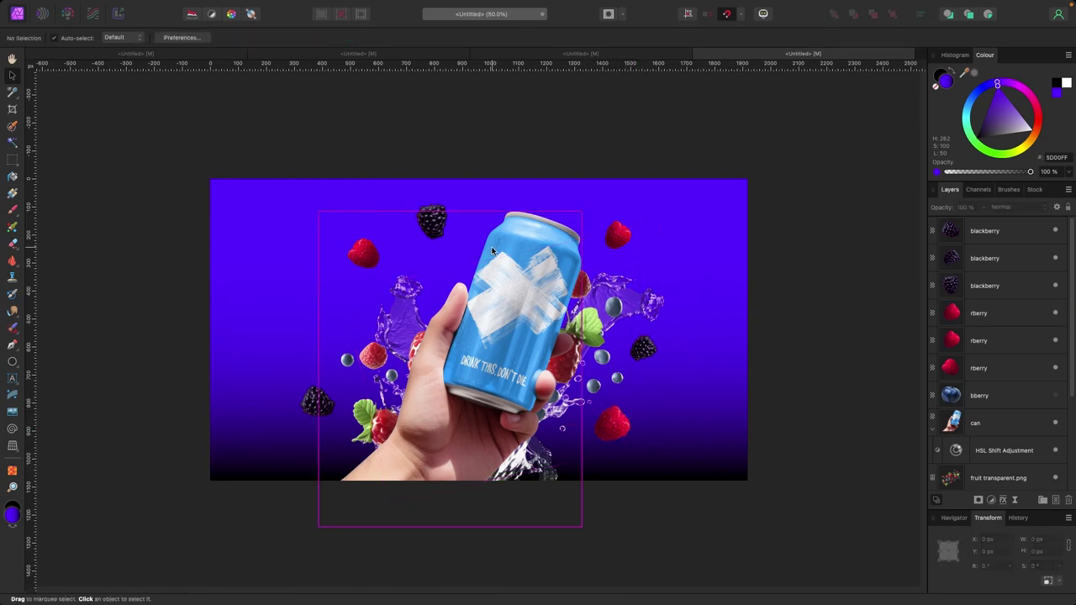
Step: Show the bberry layer and arrange three blueberry copies at the can's left, upper right and lower right, rotating the last about -16°
click(1056, 397)
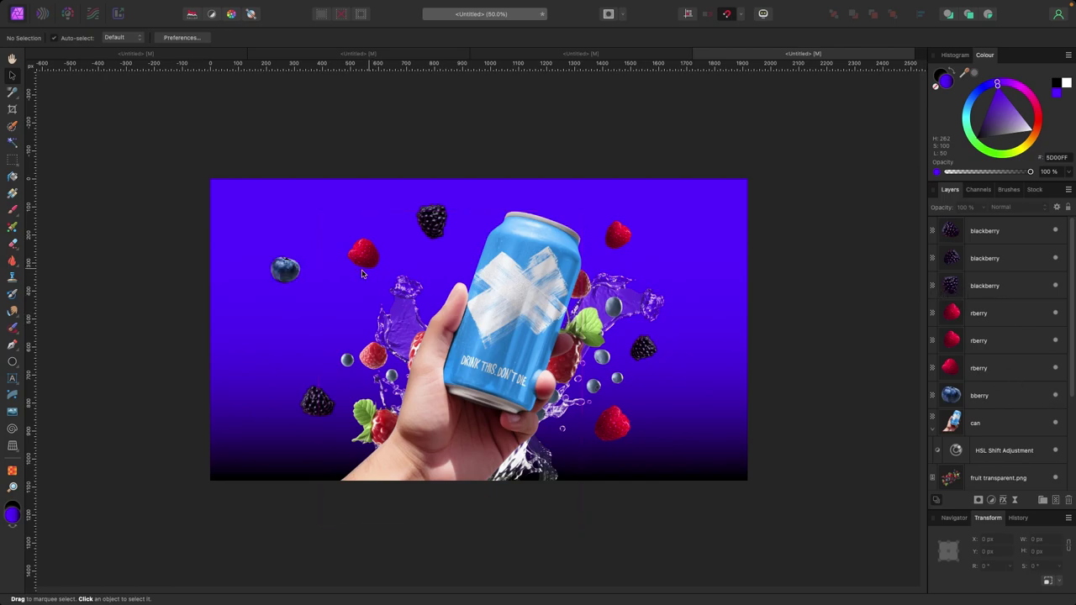
mouse_move(287, 271)
mouse_down()
mouse_move(356, 307)
mouse_move(640, 266)
mouse_move(599, 211)
mouse_move(655, 355)
mouse_move(658, 407)
mouse_move(662, 390)
mouse_move(649, 398)
mouse_up()
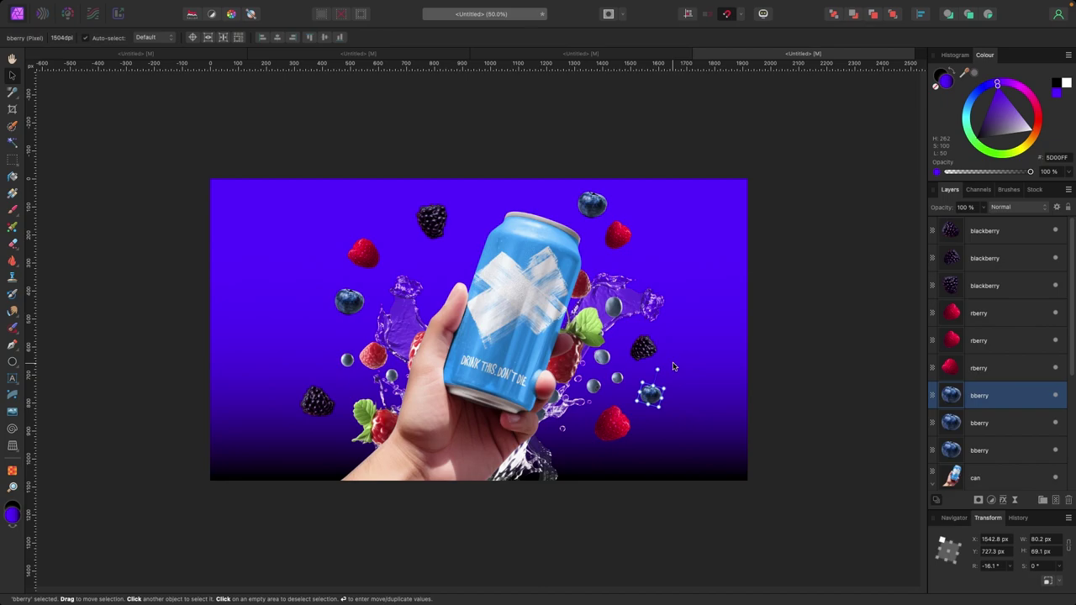
click(793, 311)
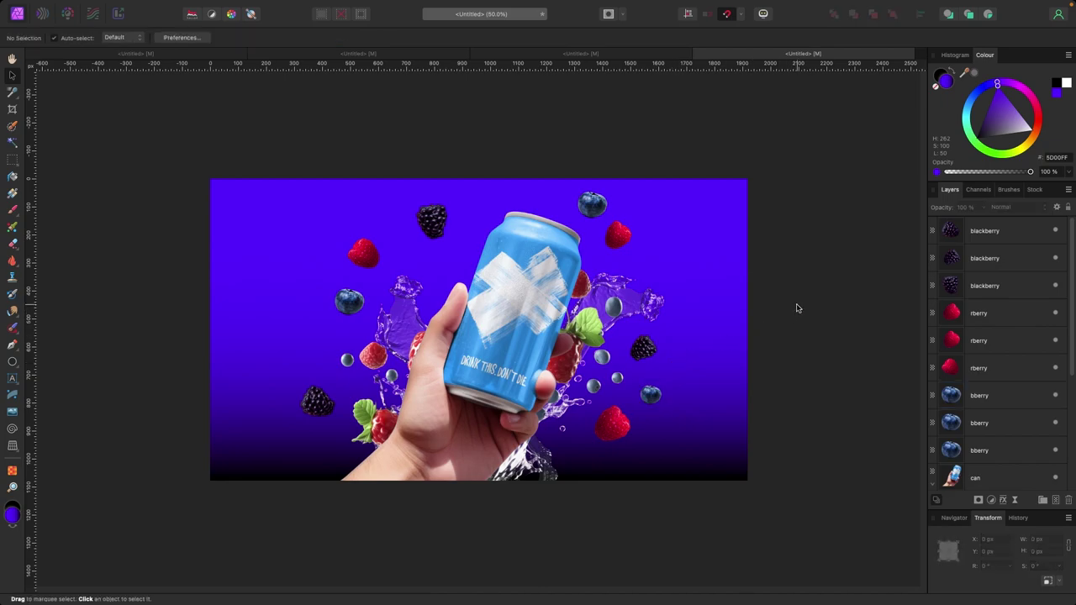
Step: Add a new pixel layer directly above the Fill background layer
scroll(1013, 370, down, 5)
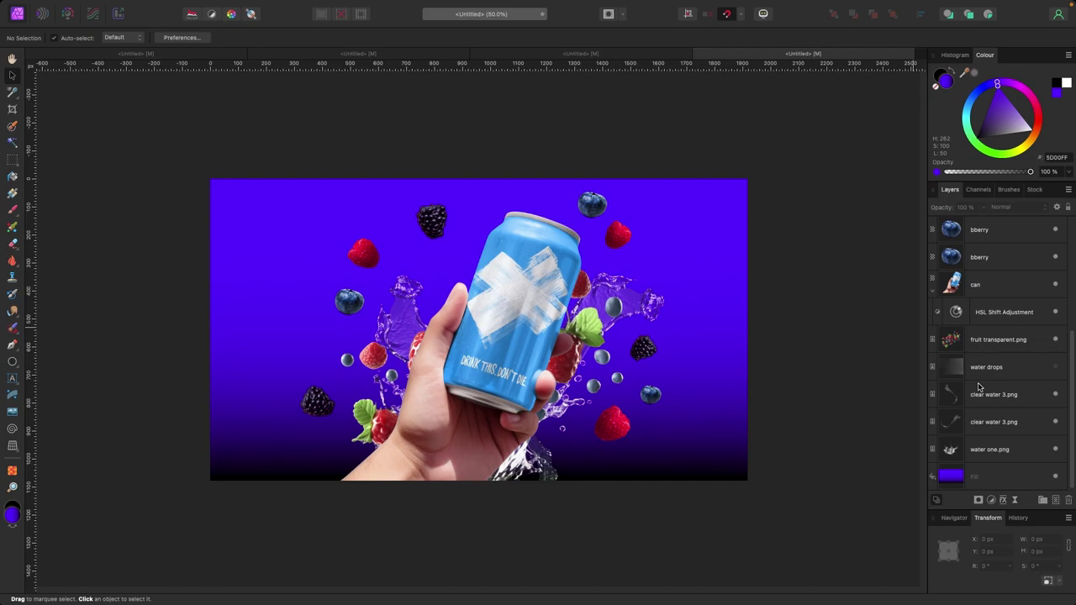
click(1002, 475)
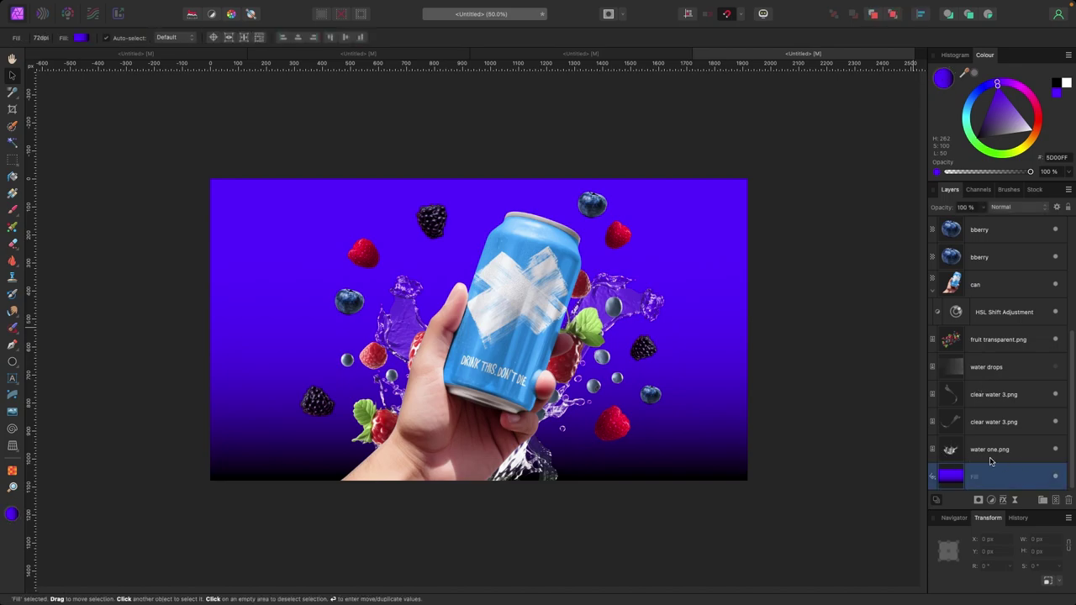
click(1056, 501)
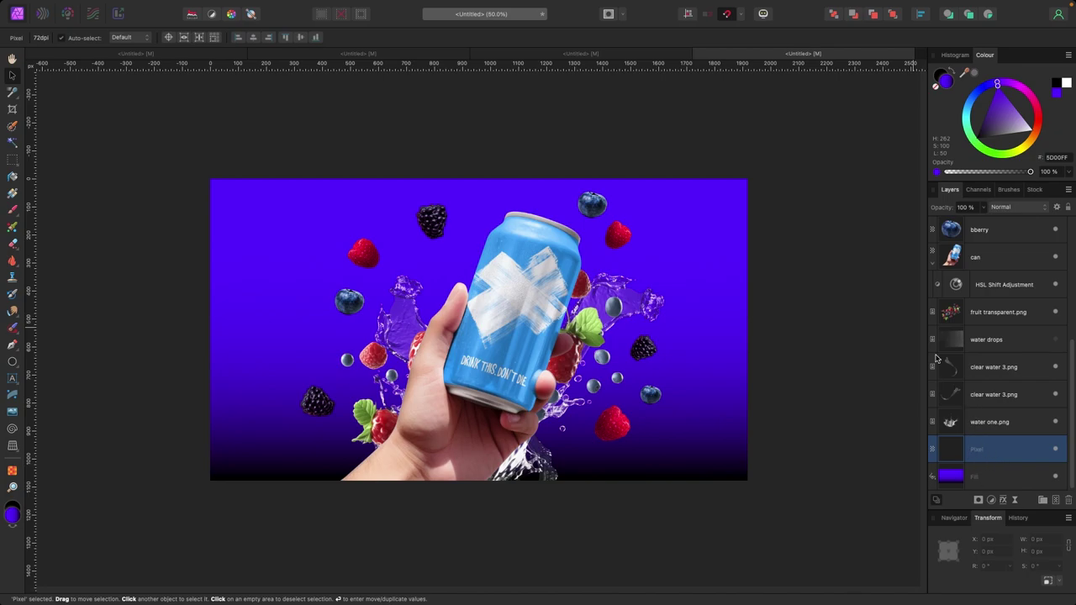
Step: Paint a white glow behind the can with the Dreamphography Light 1 Stamp brush at about 2010 px wide
click(13, 211)
click(891, 176)
key(super+z)
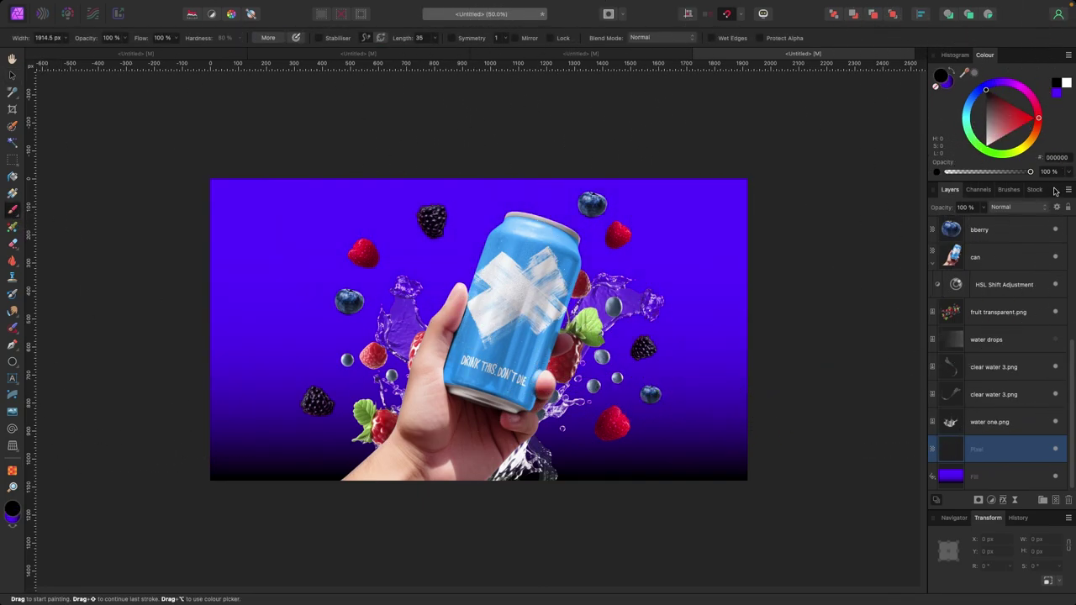
click(1009, 190)
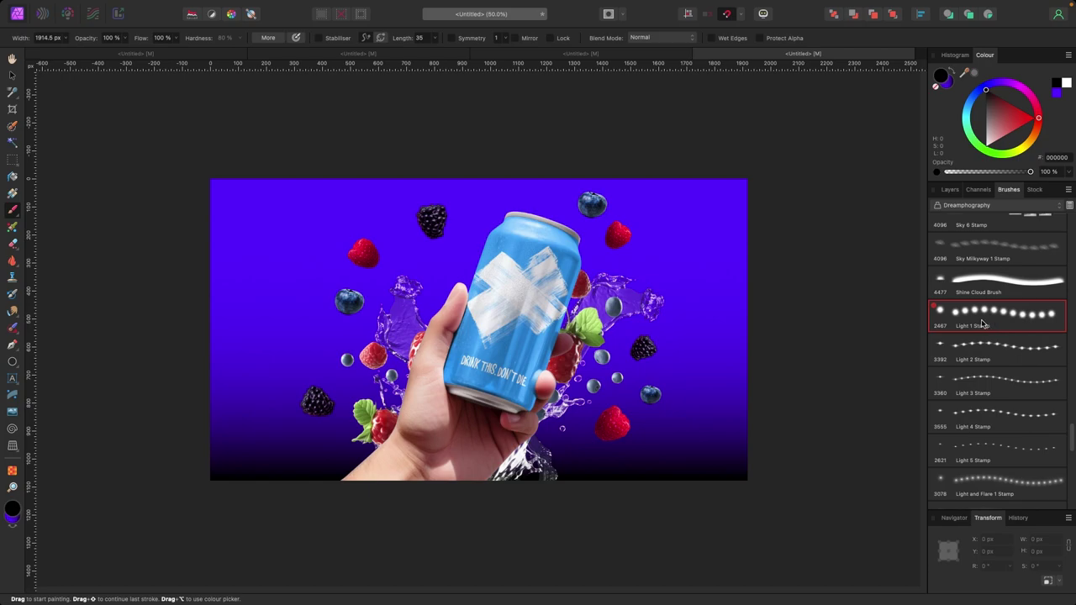
drag(550, 315, 489, 336)
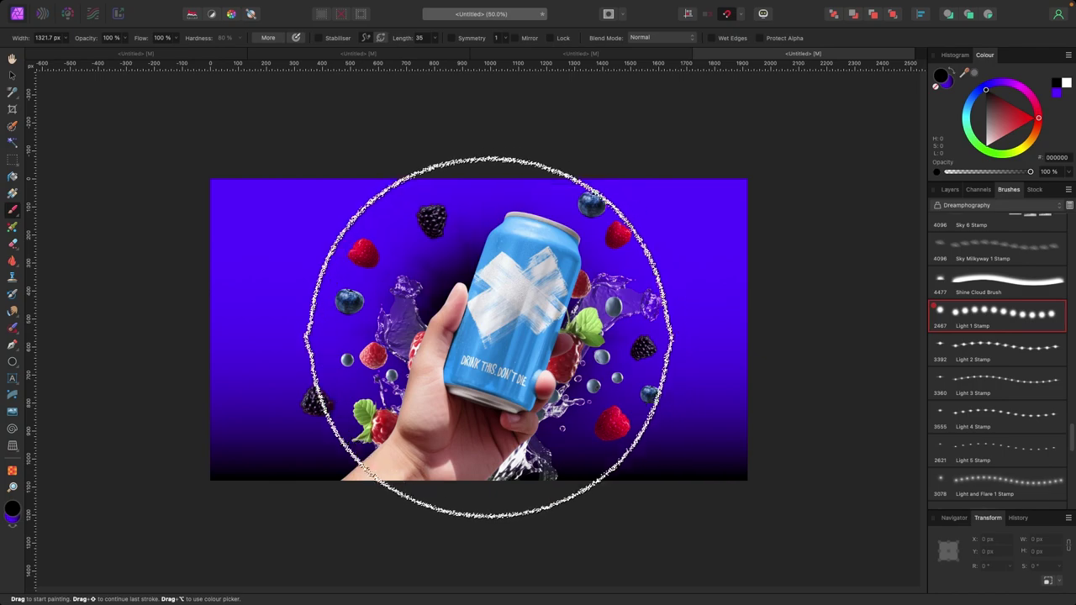
click(992, 112)
mouse_move(580, 335)
mouse_down()
mouse_move(518, 328)
mouse_move(513, 311)
mouse_up()
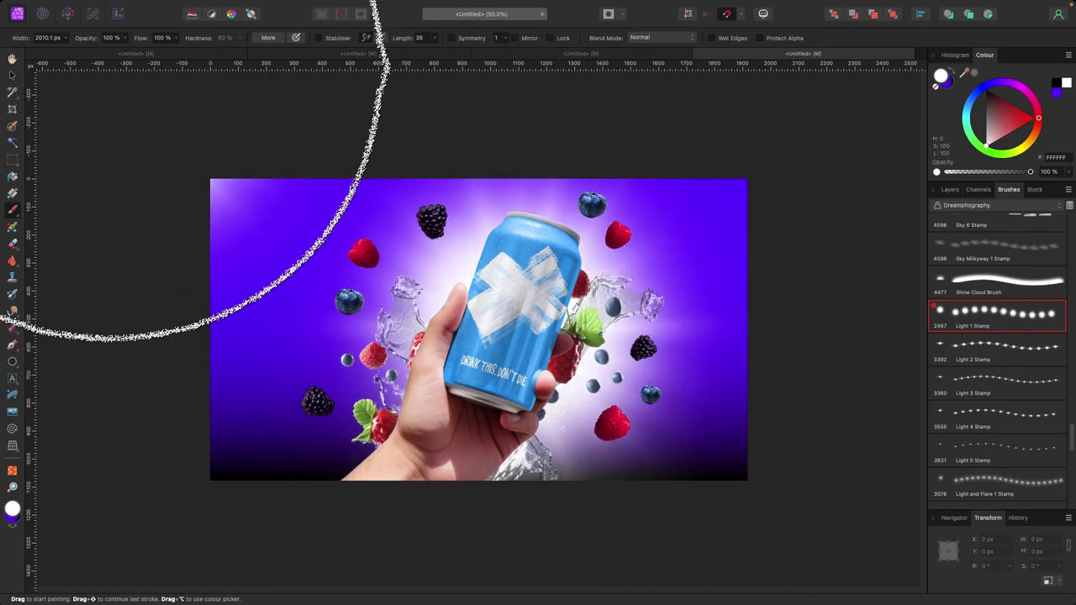
Step: Try out the glow layer's opacity, keeping it at 100%, and deselect the layer
click(12, 75)
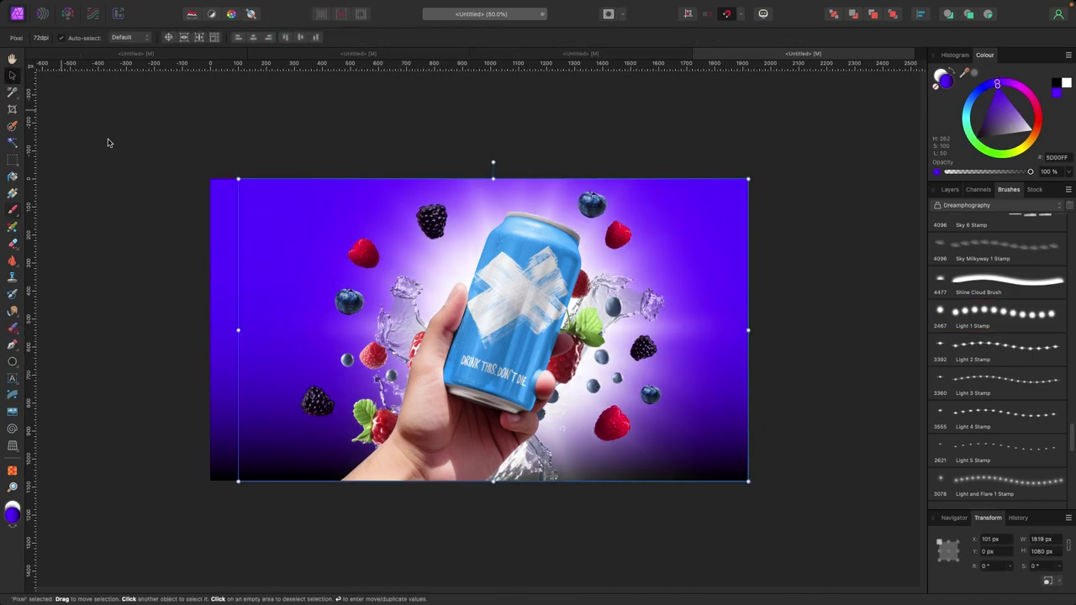
click(950, 190)
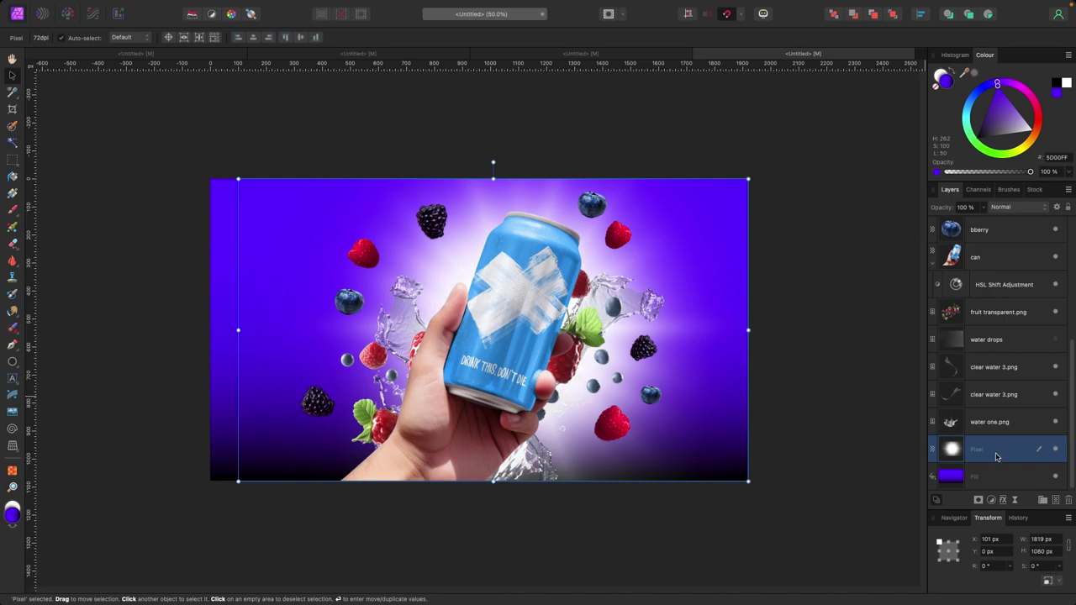
click(984, 208)
drag(982, 218, 1048, 220)
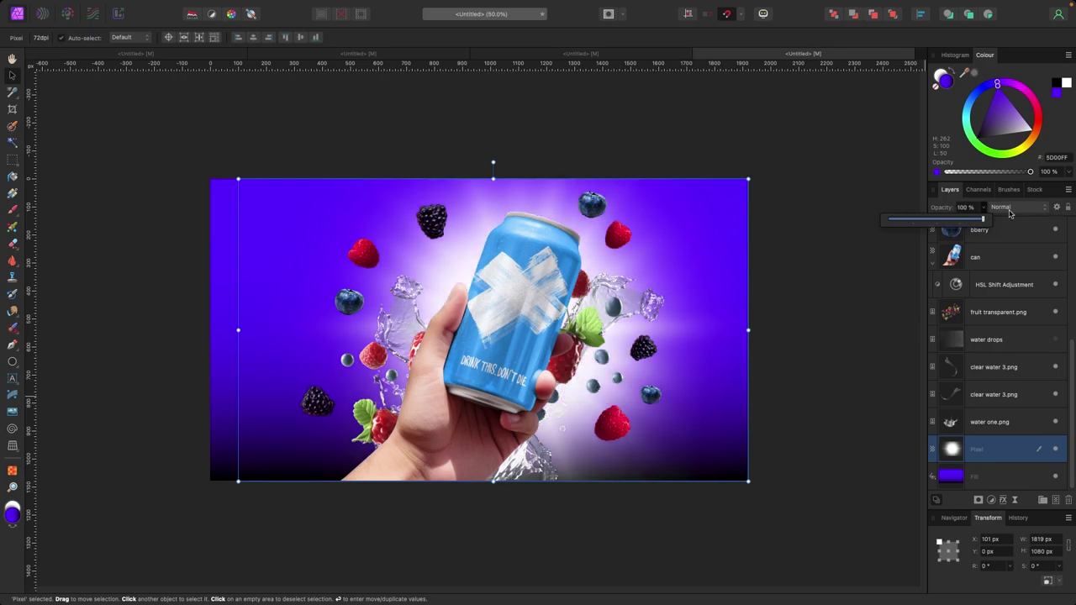
click(120, 132)
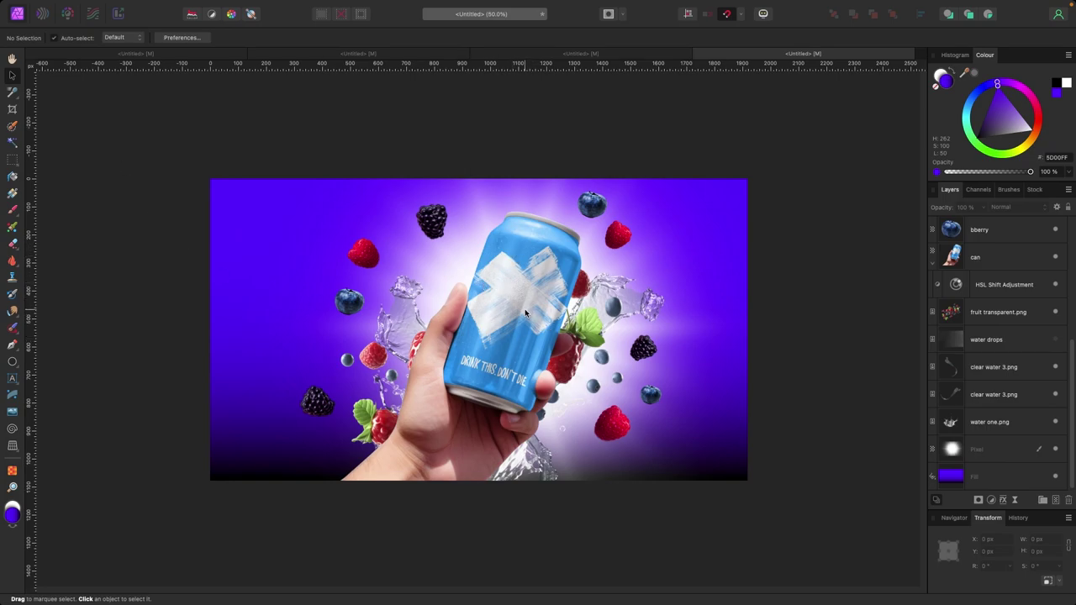
Step: Move the water drops layer directly above the can layer and show it
click(995, 346)
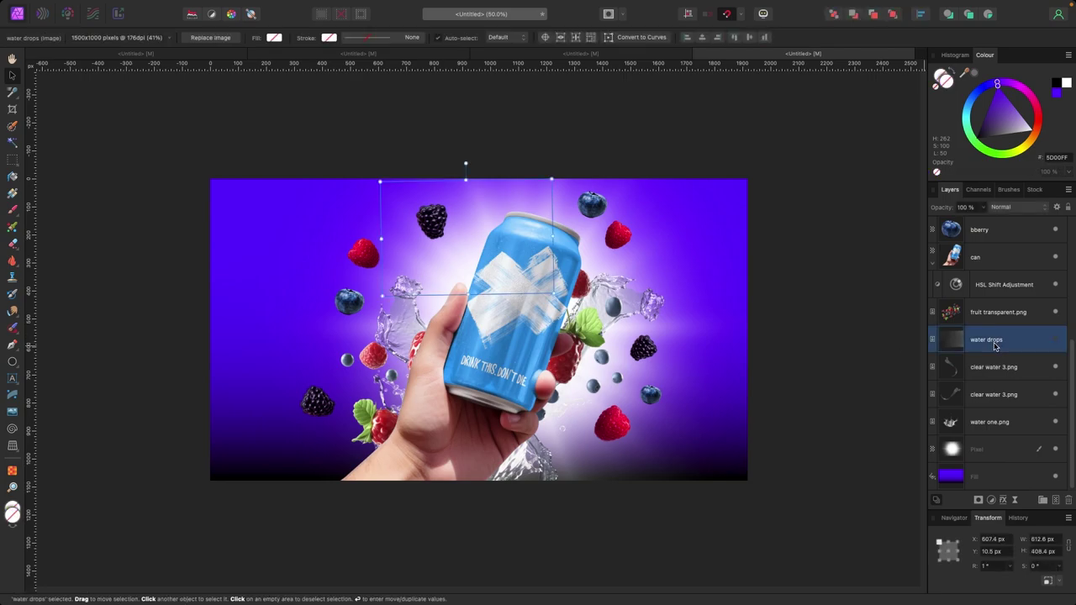
drag(1002, 346, 980, 252)
click(1055, 258)
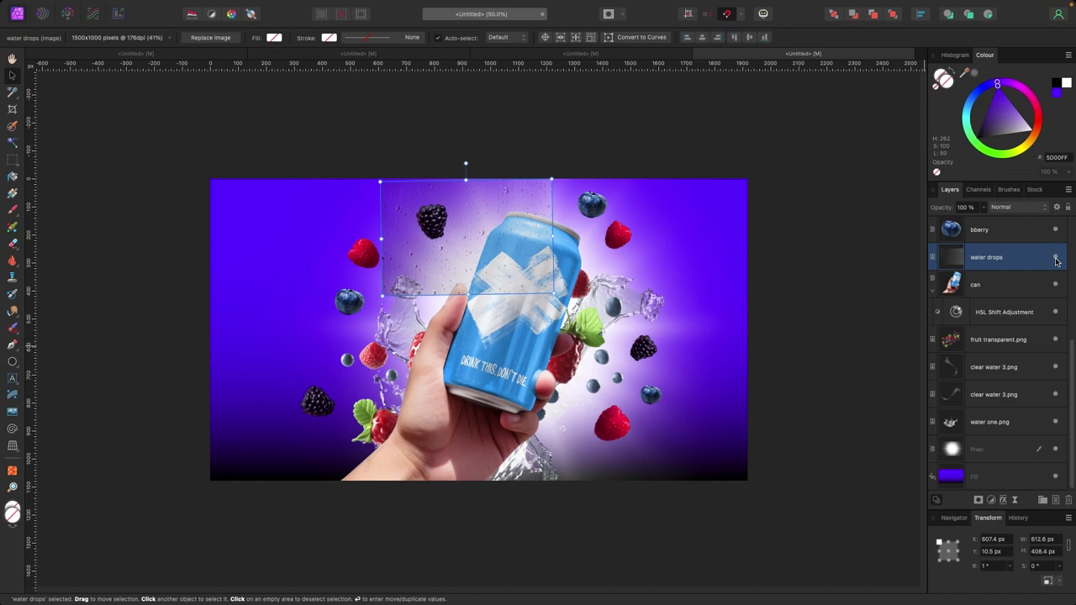
Step: Place the water drops over the can, rotated 73.1° and enlarged to about 643 × 429 px, and deselect them
drag(495, 255, 548, 318)
drag(517, 229, 463, 271)
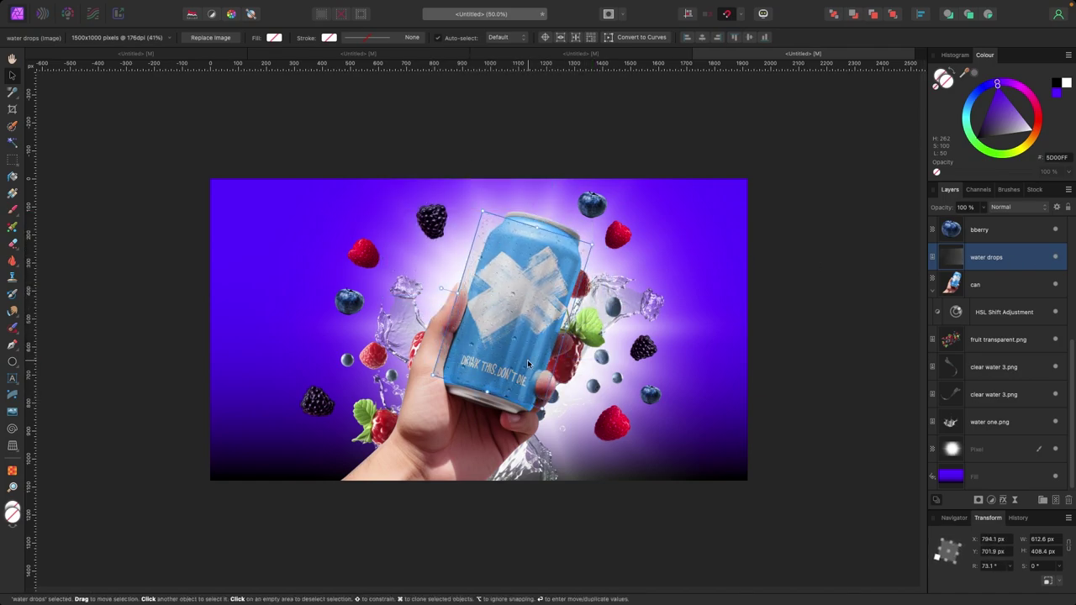
drag(590, 244, 599, 237)
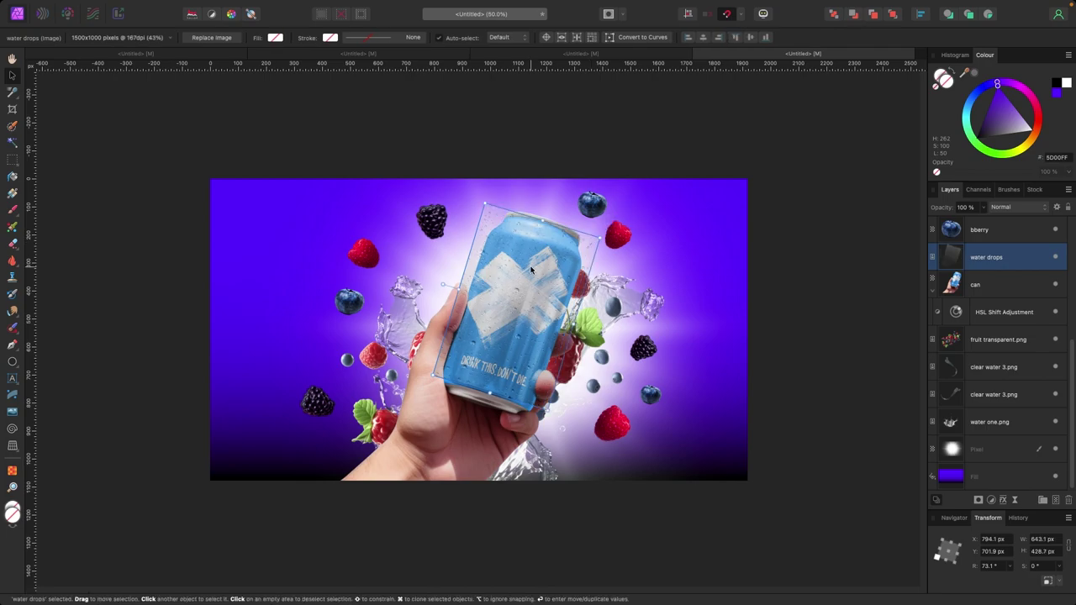
click(557, 158)
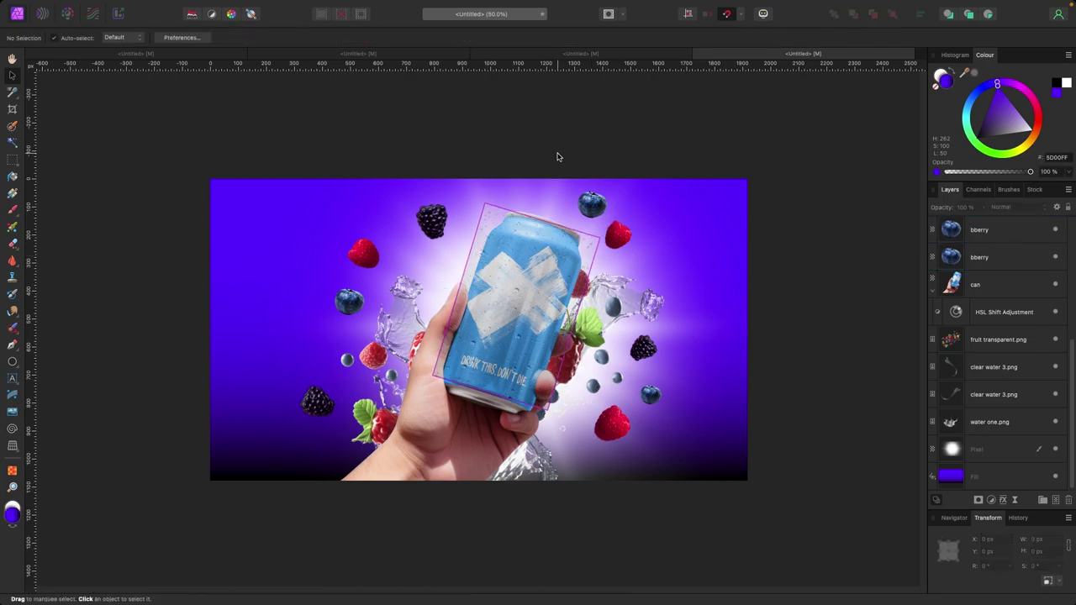
Step: Narrow the water drops to about 643 × 353 px to match the can's width and nest their layer inside the can layer
key(super+1)
drag(584, 222, 586, 240)
click(424, 204)
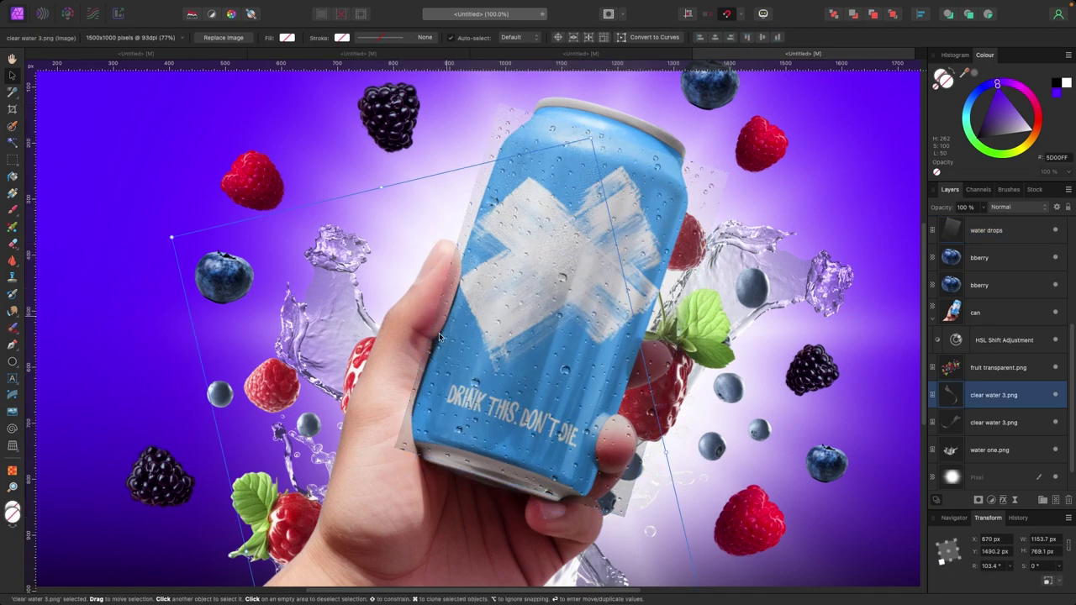
drag(472, 204, 652, 204)
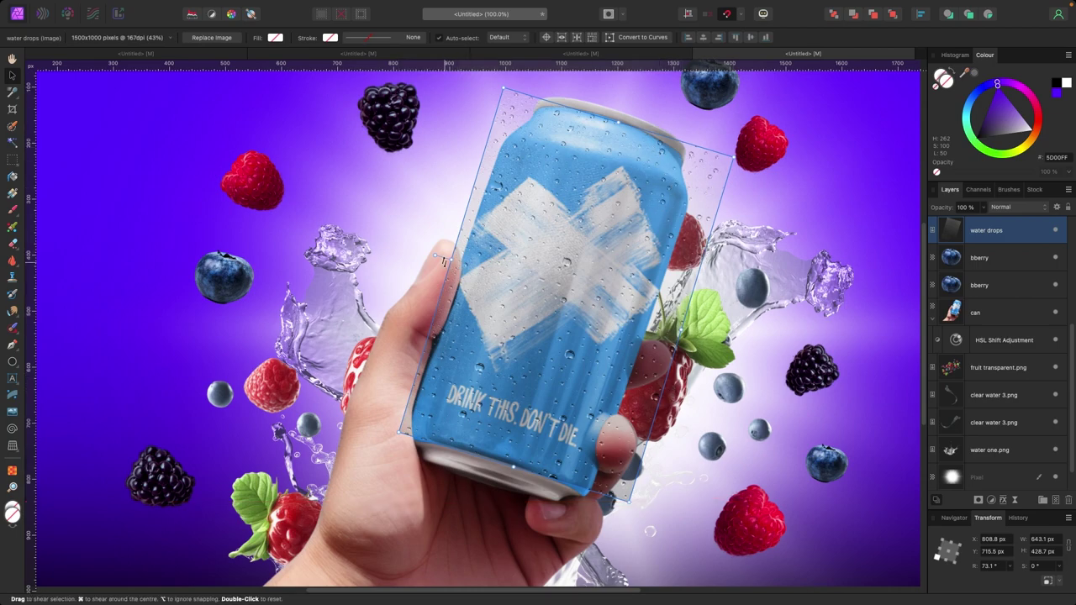
drag(452, 261, 461, 263)
drag(687, 328, 658, 313)
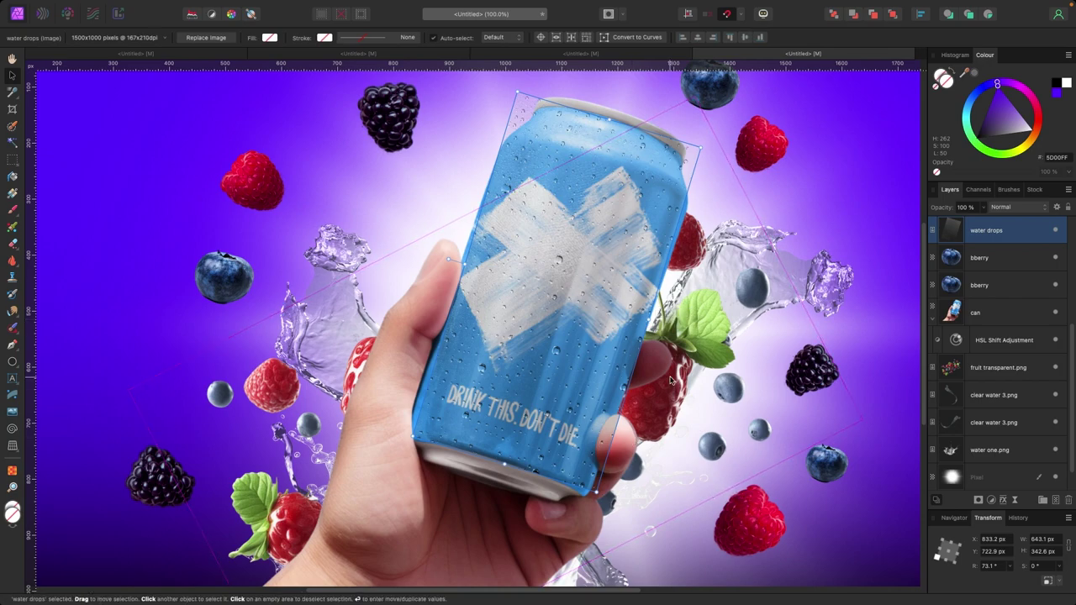
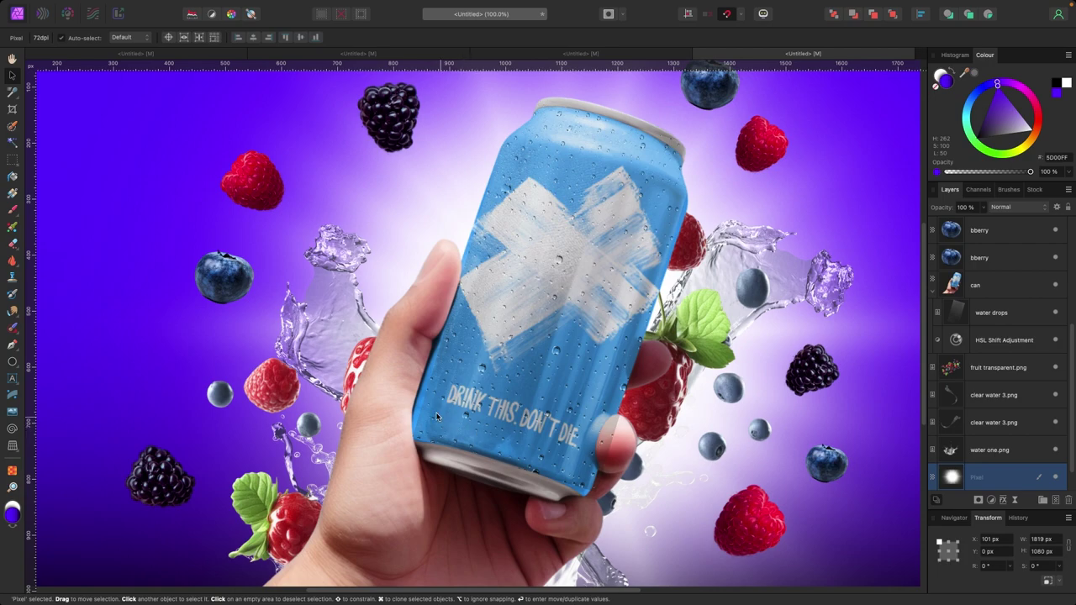
click(955, 317)
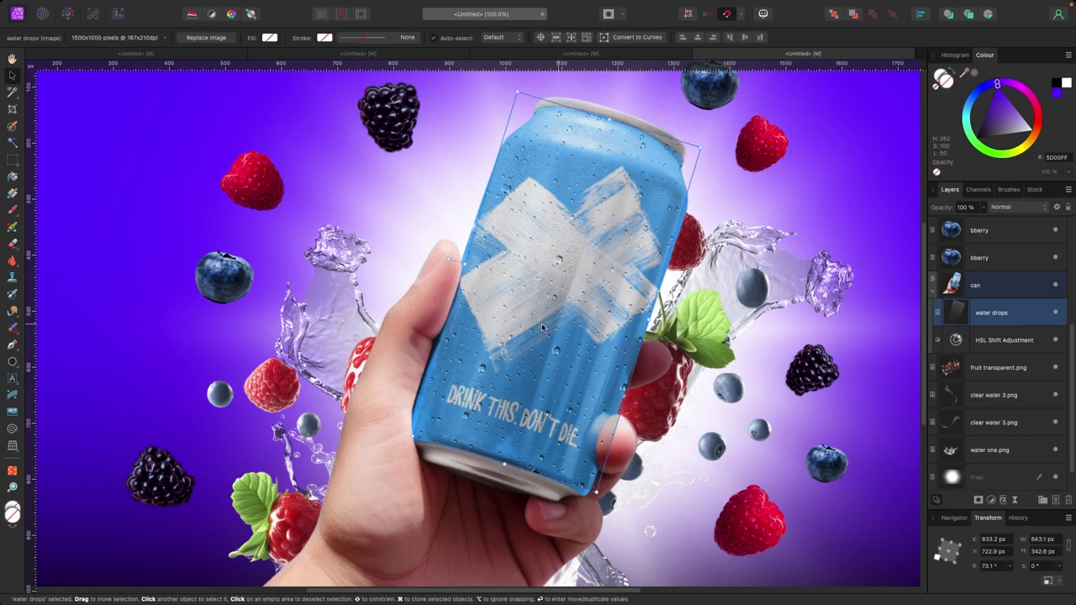
click(452, 215)
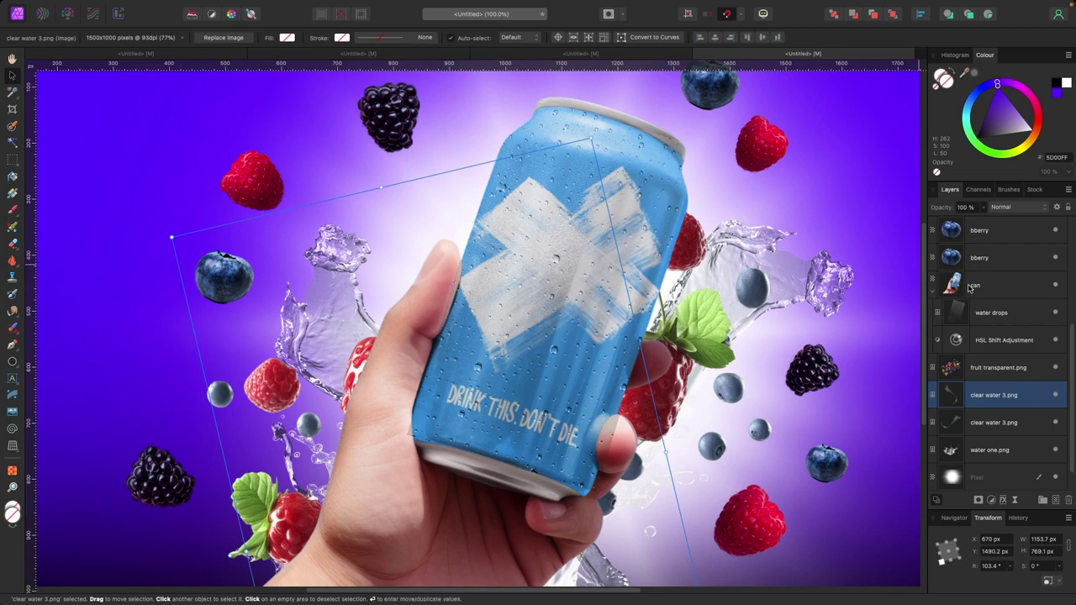
Step: Add a white mask to the water drops layer and expand the layer to select that mask
scroll(1008, 382, down, 1)
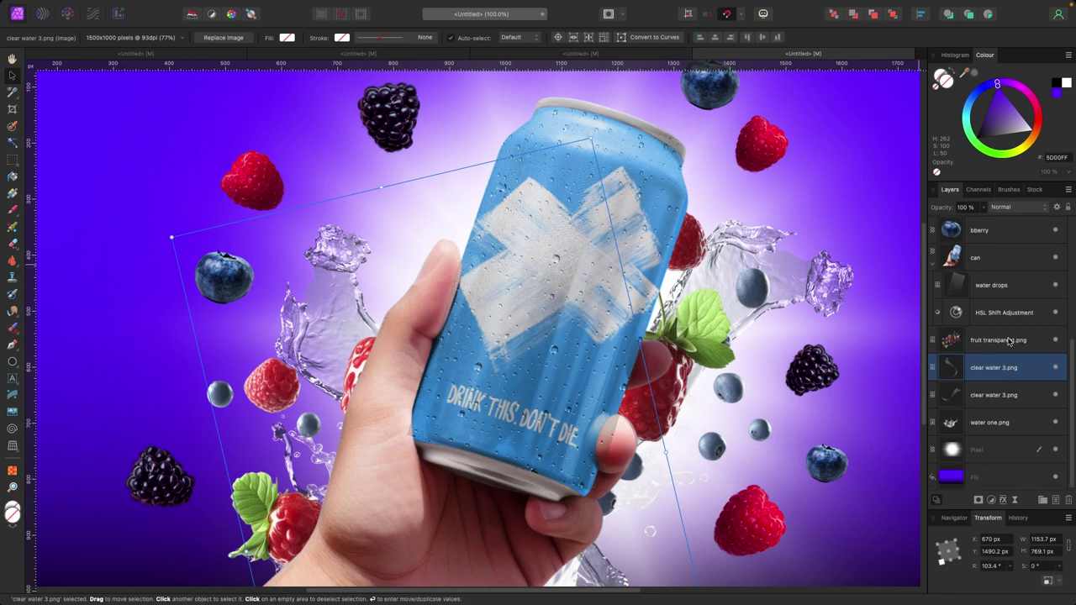
click(1000, 294)
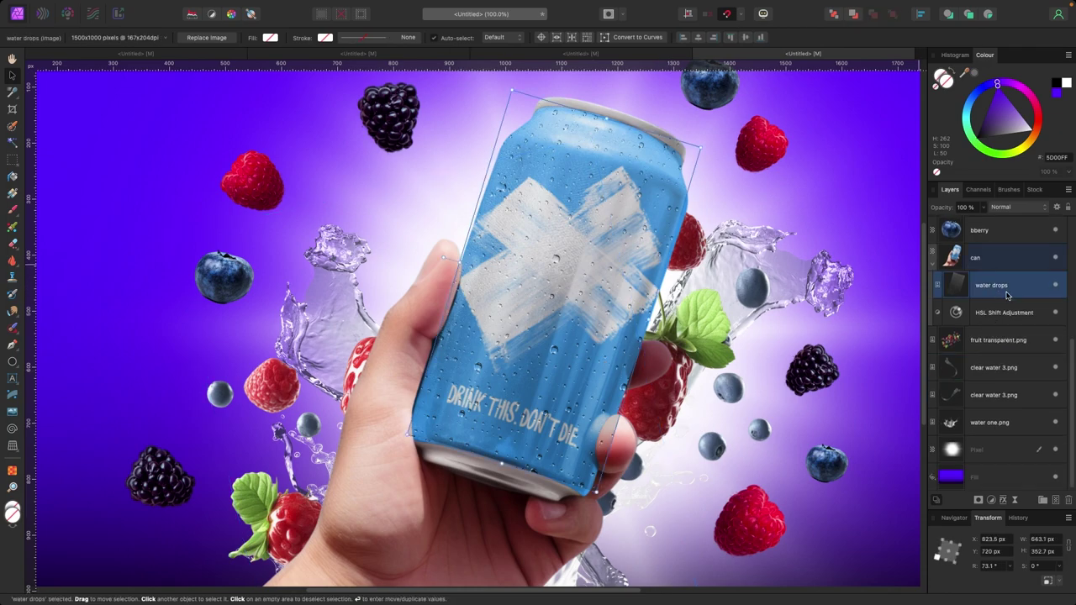
alt+click(982, 502)
click(938, 292)
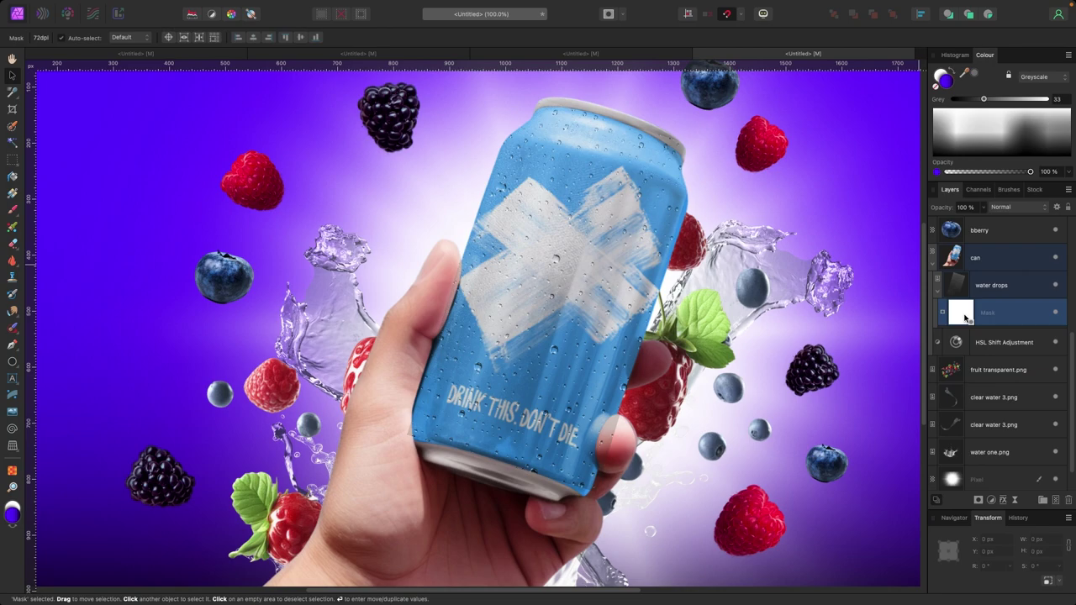
Step: Choose the 32 px Round Light Brush from the Basic set, enlarge it to 48.7 px and set the painting colour to black
key(b)
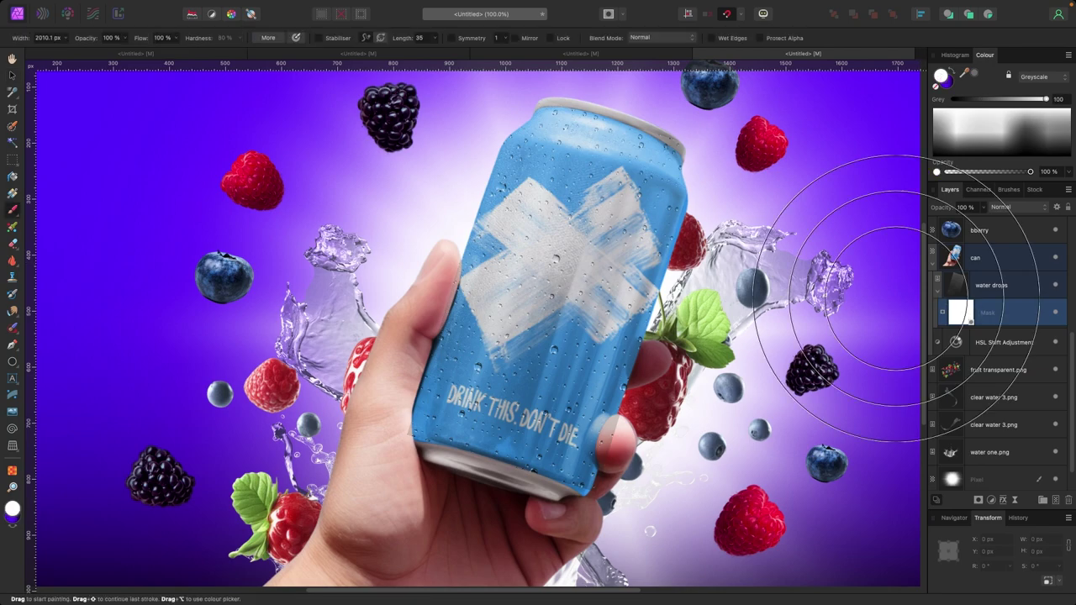
key(bracketleft)
key(bracketleft)
key(bracketleft)
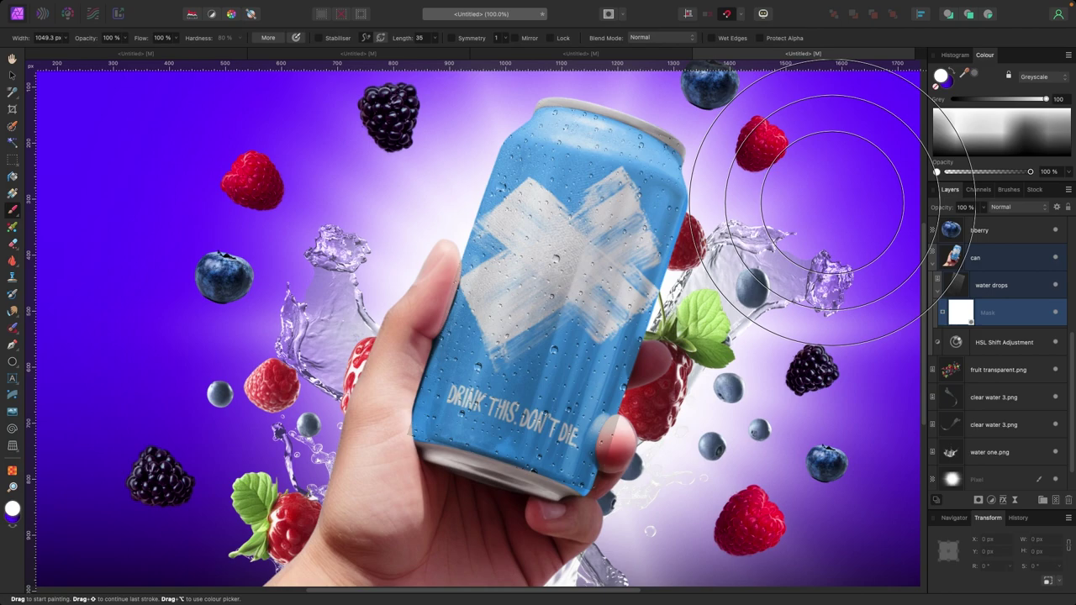
click(1008, 189)
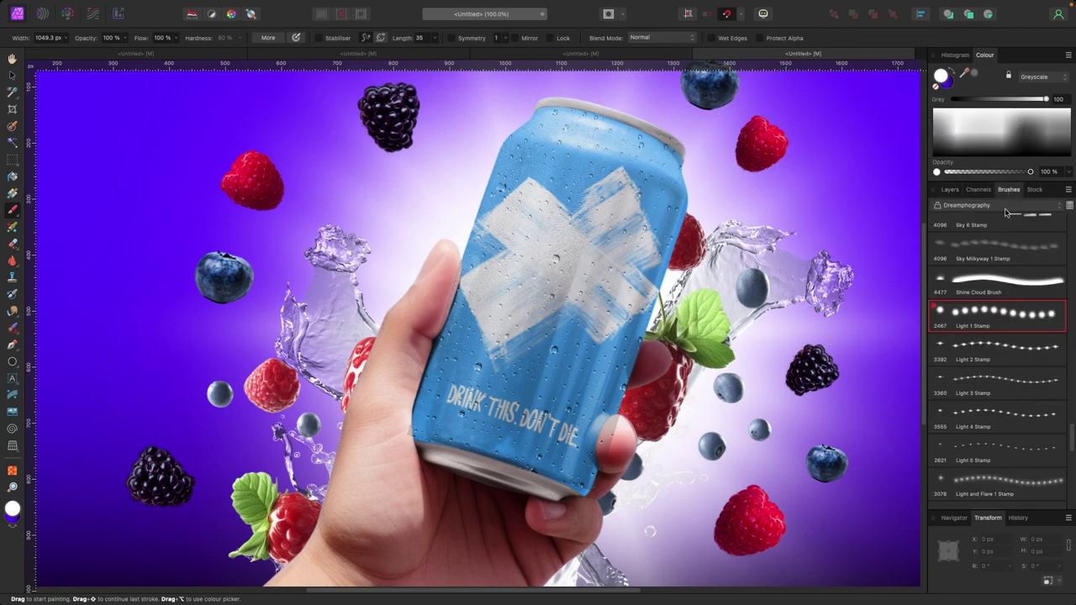
click(1005, 210)
click(993, 175)
click(1025, 361)
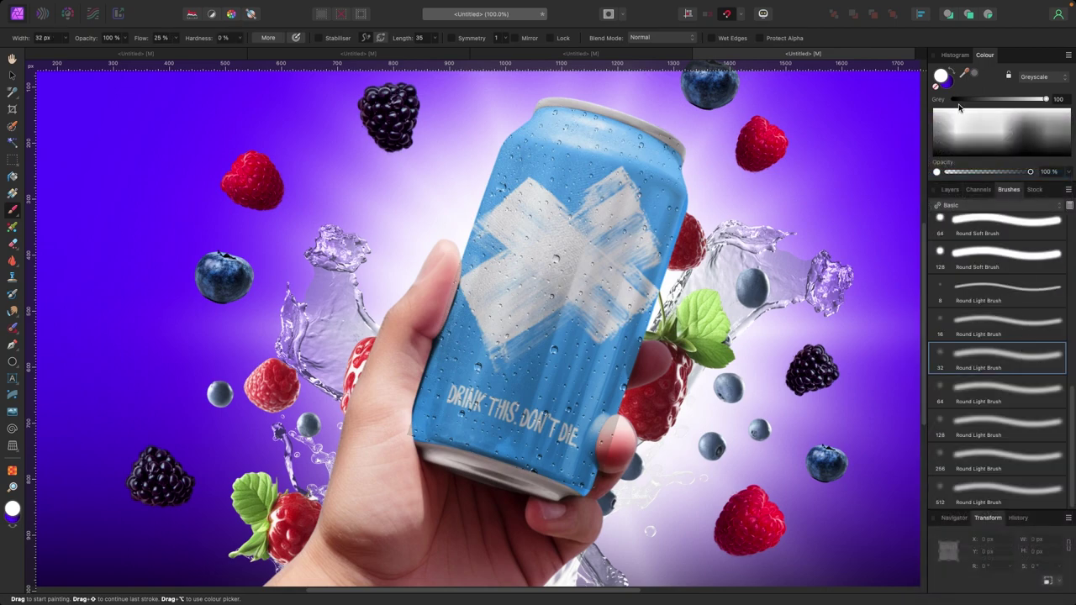
key(bracketright)
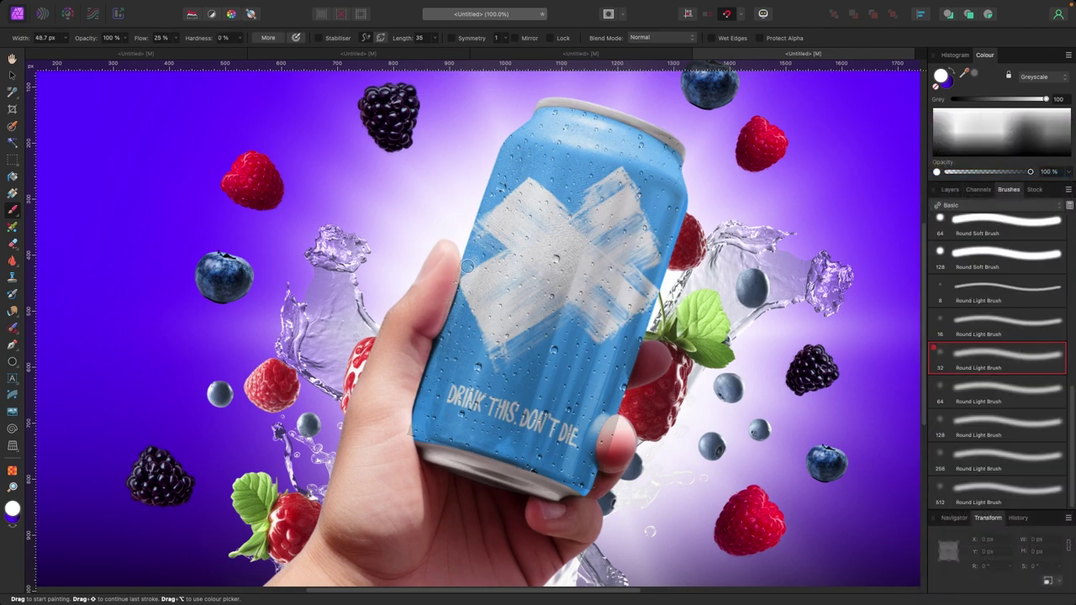
drag(1043, 99, 953, 99)
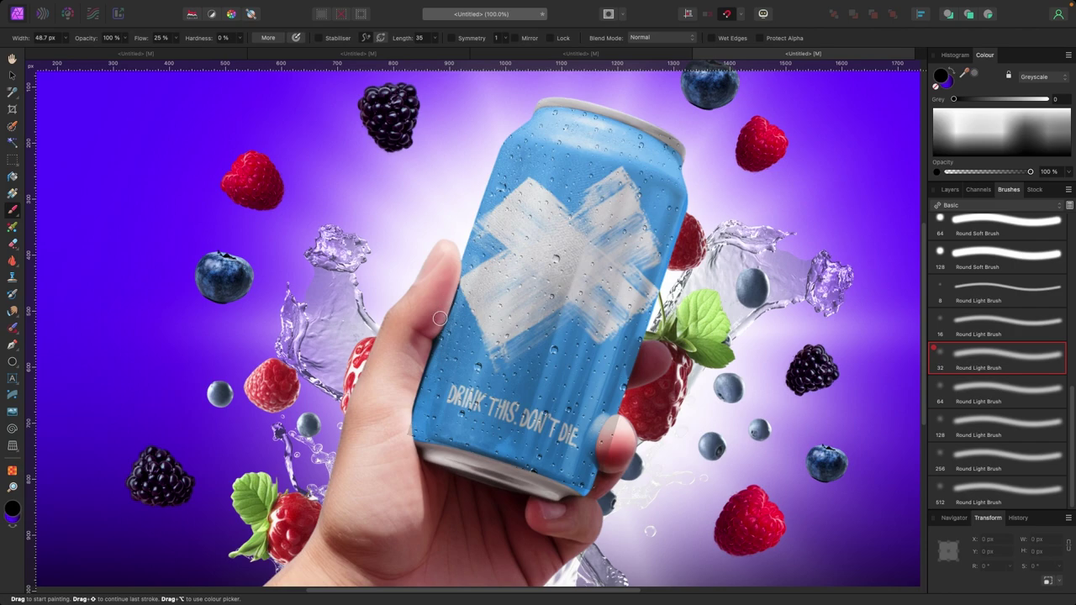
Step: Paint black on the water drops mask over the thumb and fingers to hide the drops there, and deselect the mask
scroll(440, 317, up, 3)
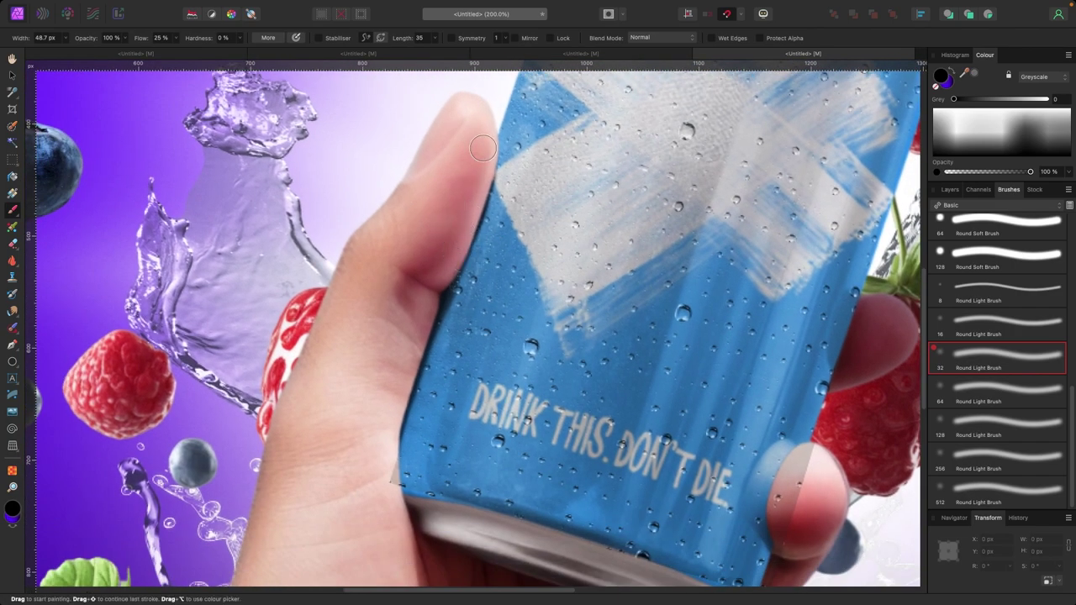
scroll(462, 334, down, 3)
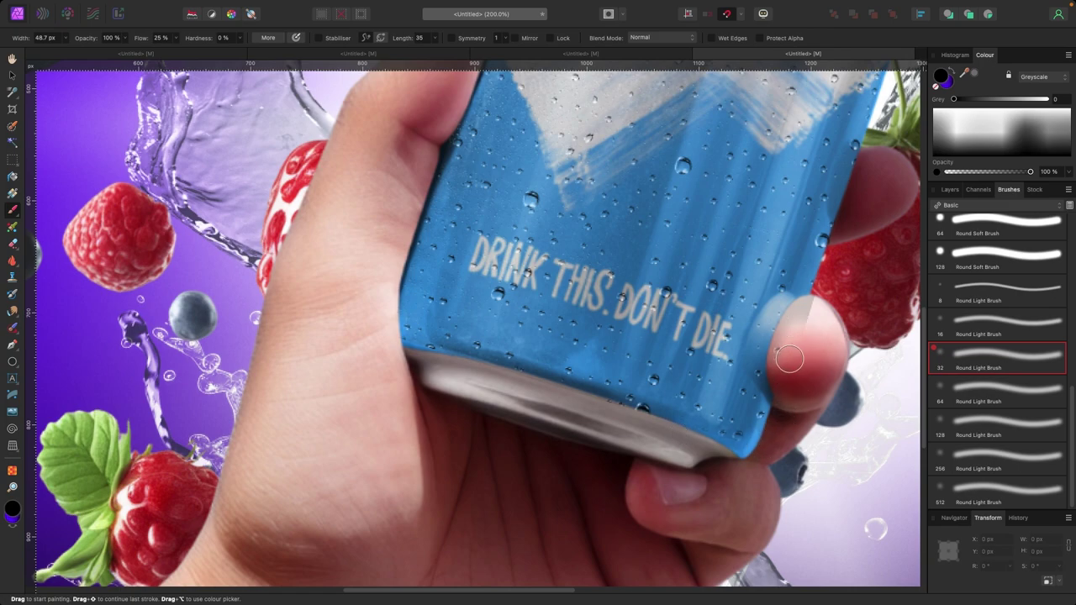
mouse_move(789, 359)
mouse_down()
mouse_move(813, 299)
mouse_move(797, 334)
mouse_move(809, 312)
mouse_up()
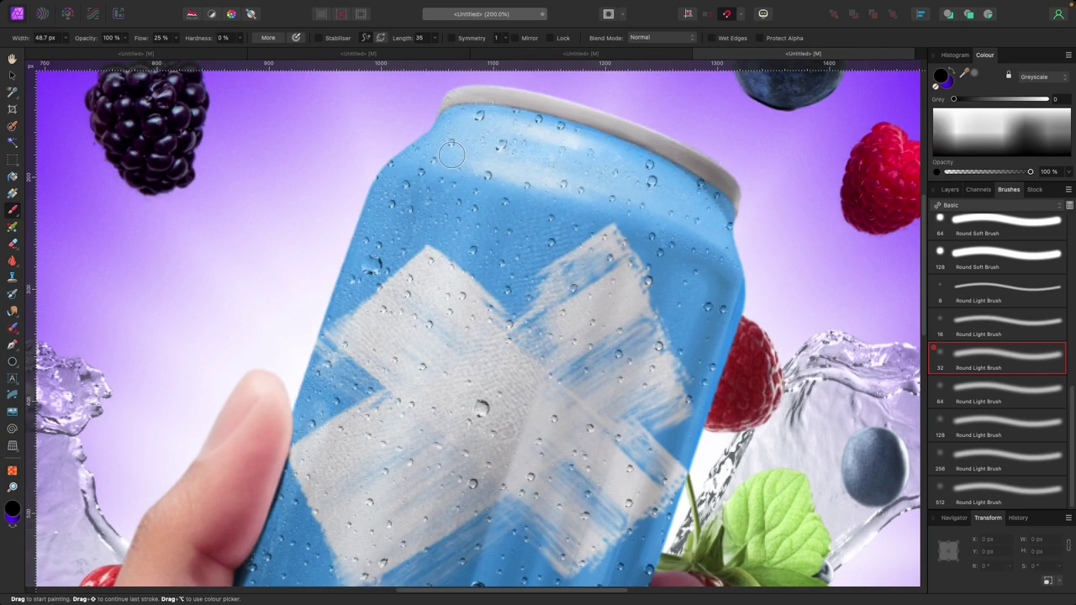
key(super+minus)
key(super+minus)
key(super+minus)
key(super+minus)
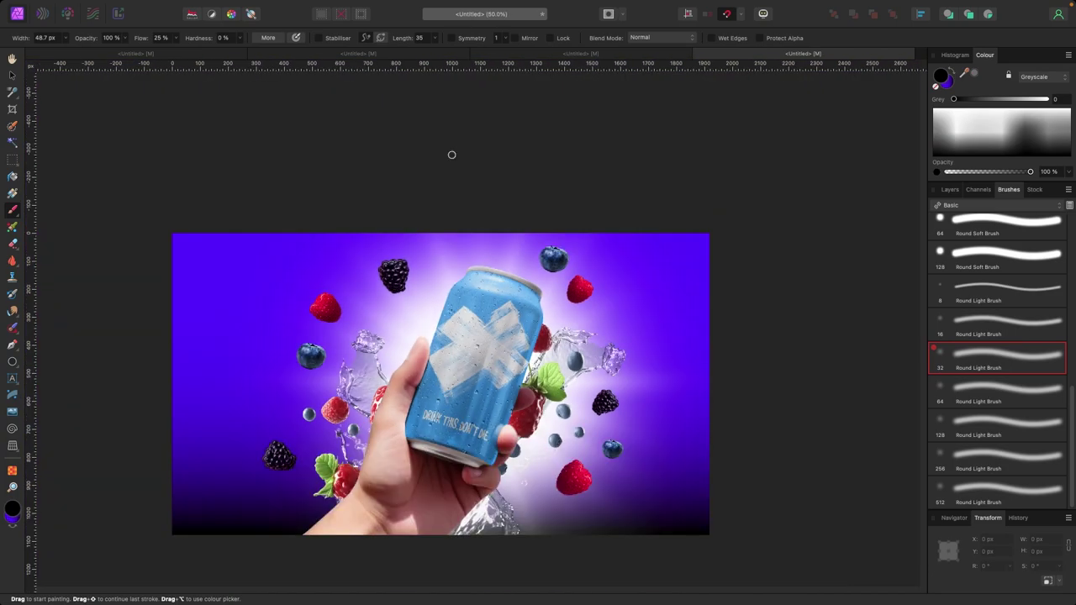
click(11, 76)
scroll(237, 167, left, 3)
scroll(237, 168, down, 1)
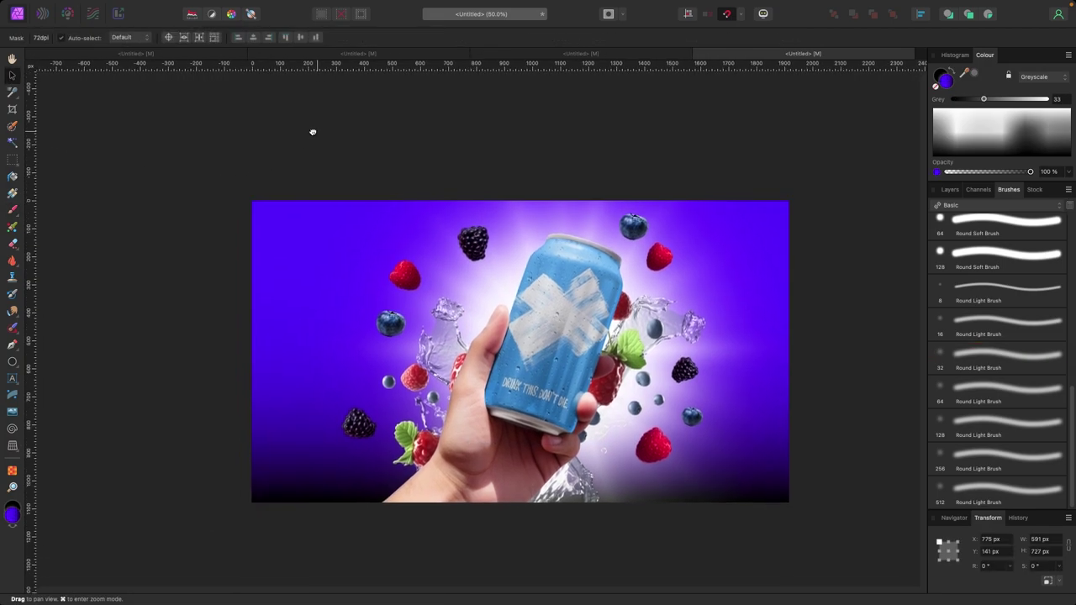
click(317, 164)
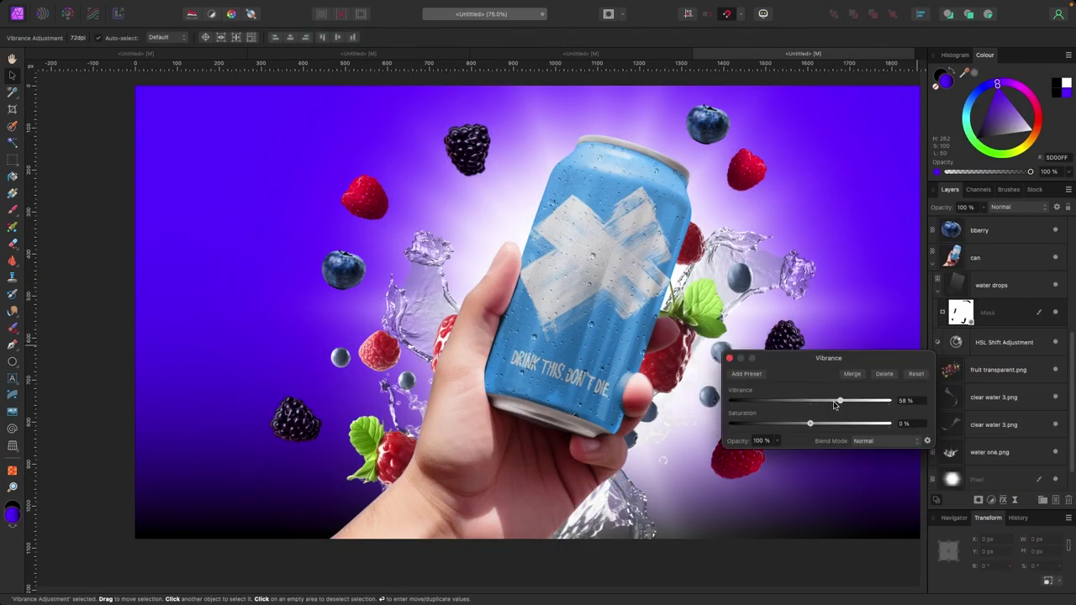
Step: Give the can layer an outer glow with Screen blending, 11.4 px radius and 50 % intensity, and open its colour settings
click(1004, 453)
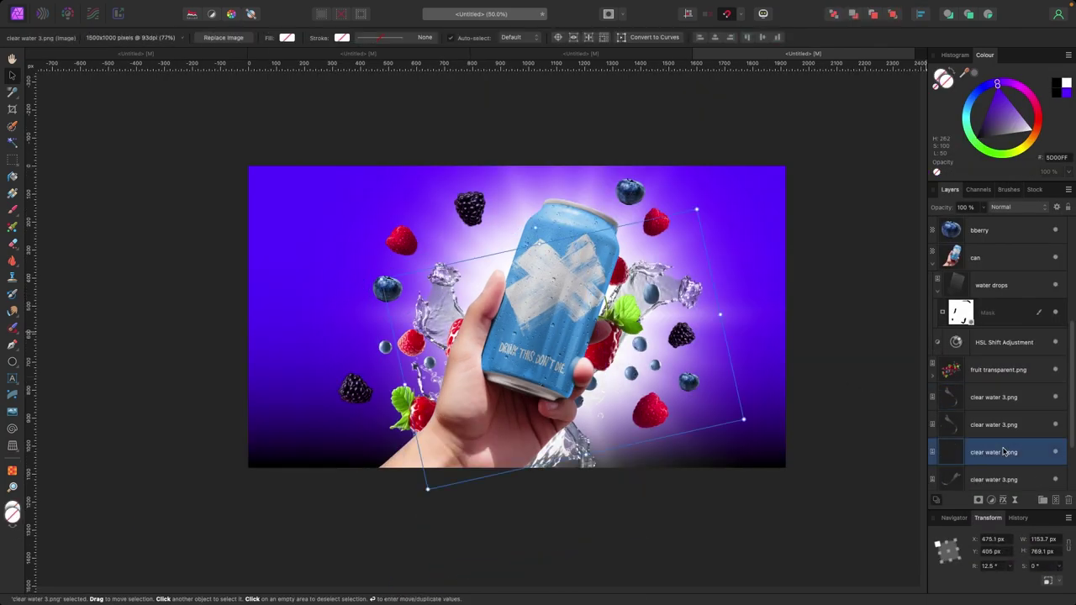
click(975, 257)
click(991, 499)
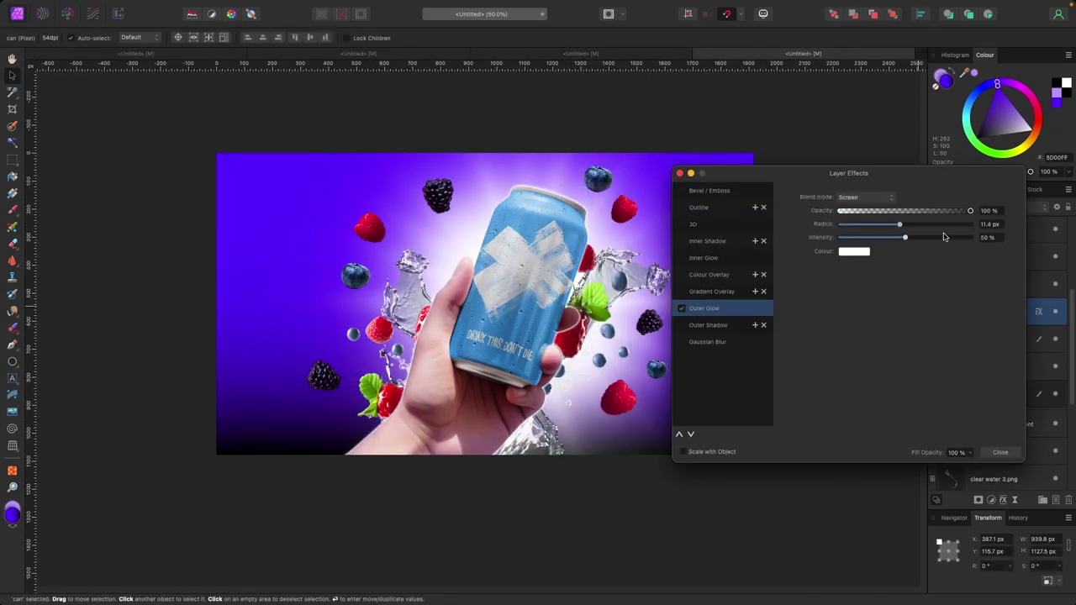
click(853, 251)
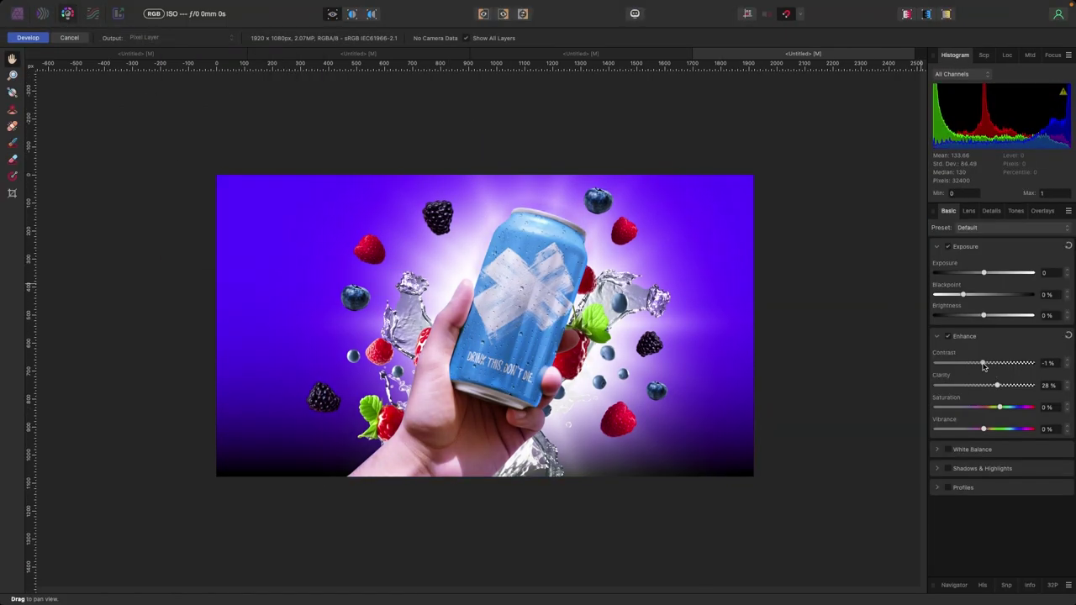
Step: Develop the image with 5 % vibrance, 19 % highlights and shadows lowered to about -5 %
click(972, 449)
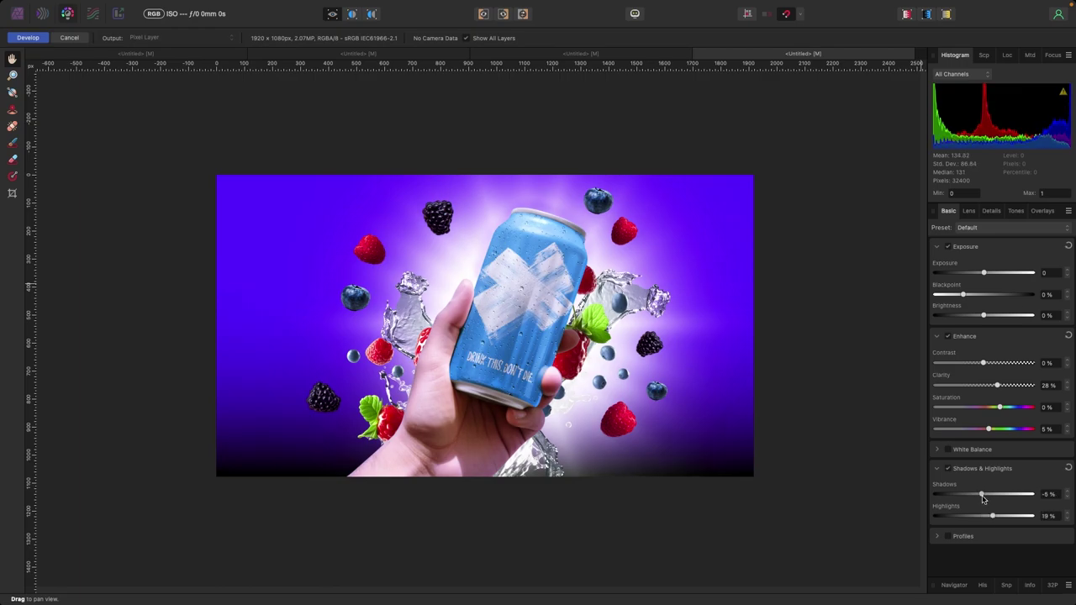